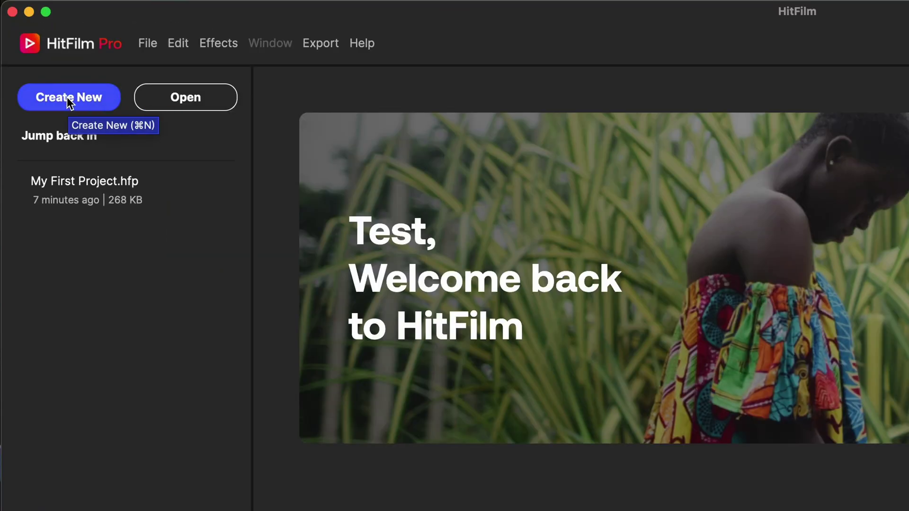
Create a new project from the 4K UHD @ 23.976 fps template at 3840×2160
{"action": "left_click", "coordinate": [69, 98]}
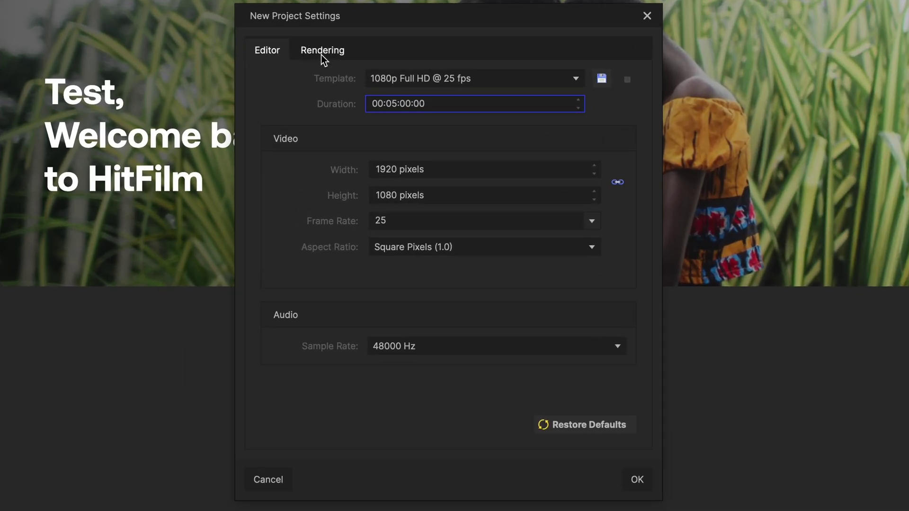
{"action": "left_click", "coordinate": [321, 54]}
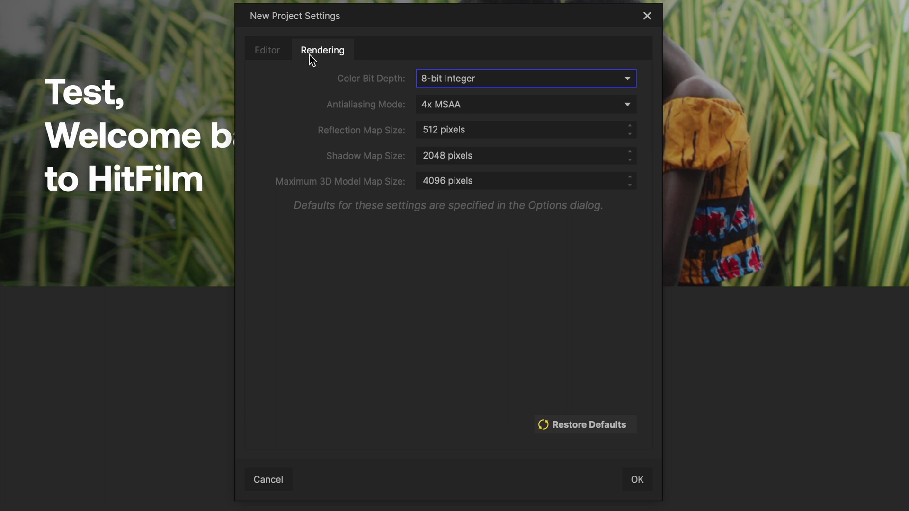
{"action": "left_click", "coordinate": [278, 52]}
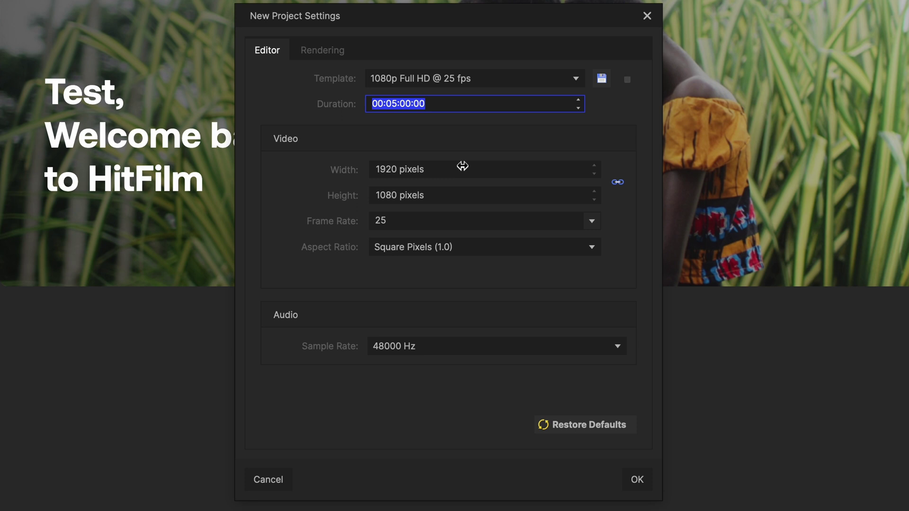
{"action": "left_click", "coordinate": [544, 78]}
{"action": "scroll", "coordinate": [447, 366], "scroll_direction": "down", "scroll_amount": 1}
{"action": "scroll", "coordinate": [447, 366], "scroll_direction": "down", "scroll_amount": 6}
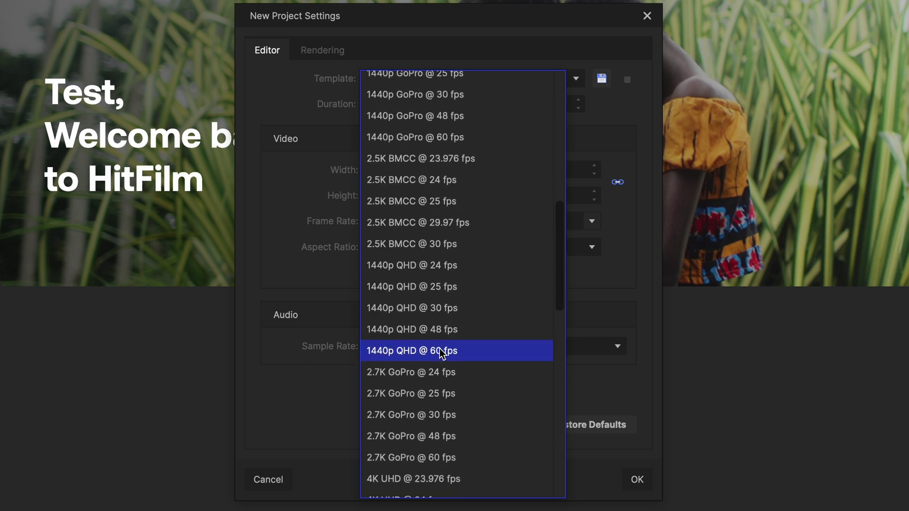
{"action": "scroll", "coordinate": [438, 348], "scroll_direction": "down", "scroll_amount": 2}
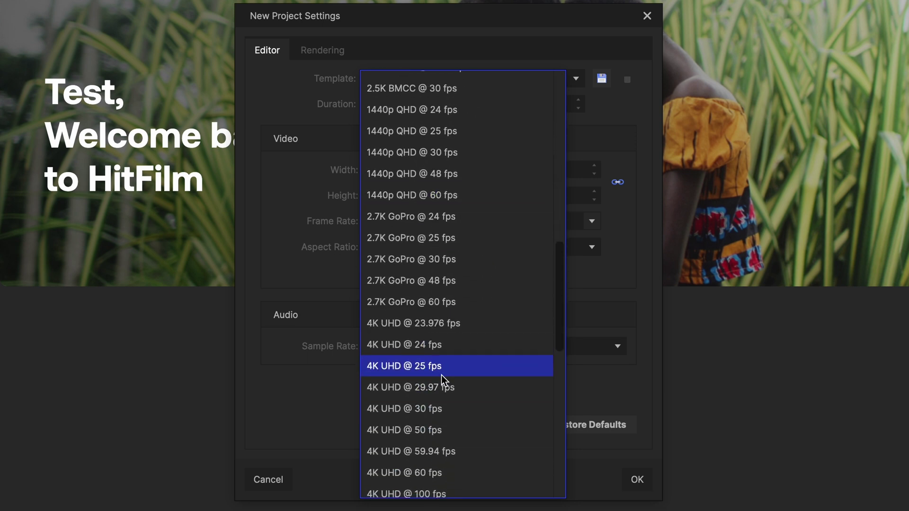
{"action": "left_click", "coordinate": [441, 323]}
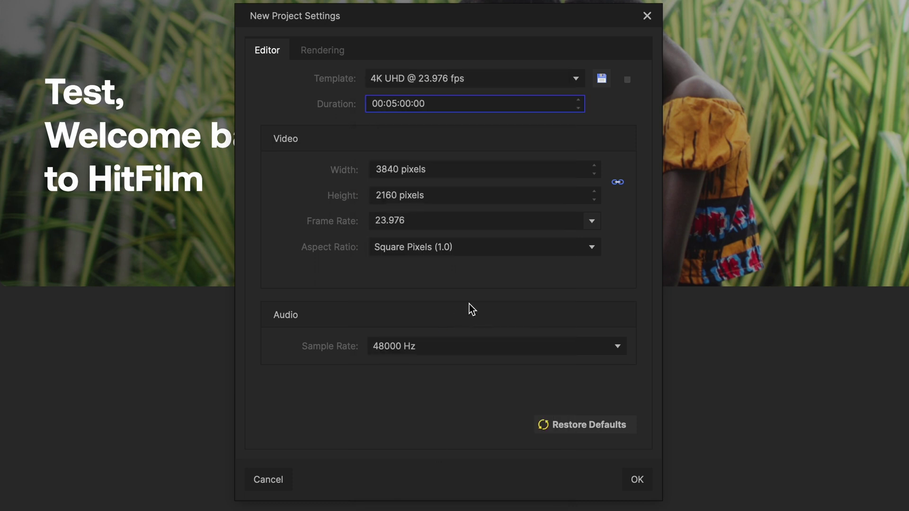
{"action": "left_click", "coordinate": [644, 486]}
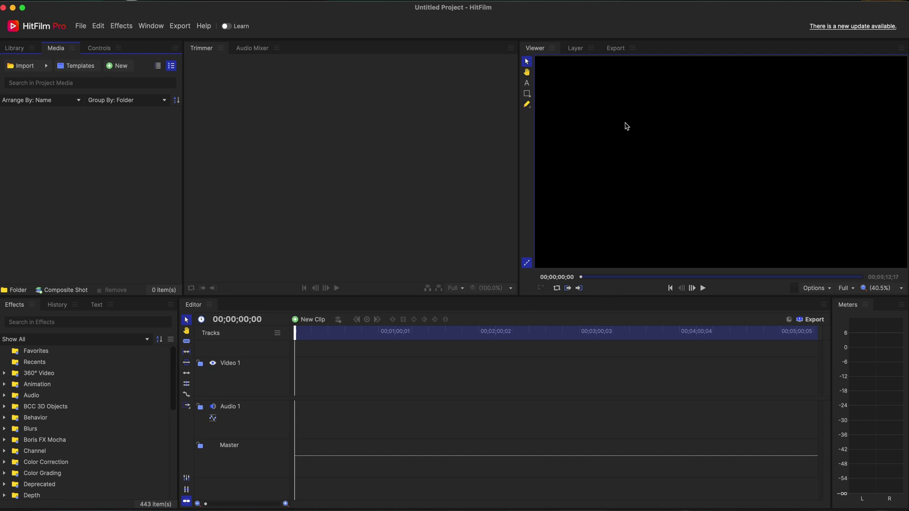
{"action": "left_click", "coordinate": [575, 49]}
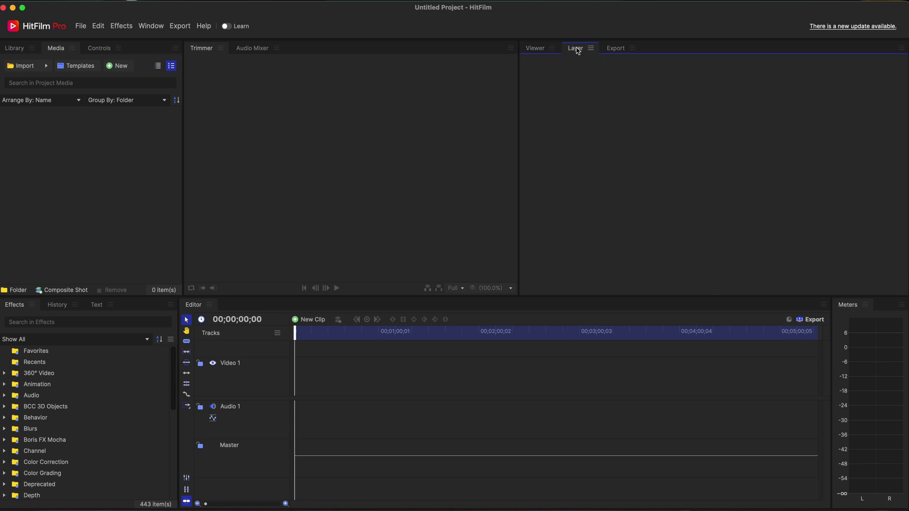
{"action": "left_click", "coordinate": [616, 50]}
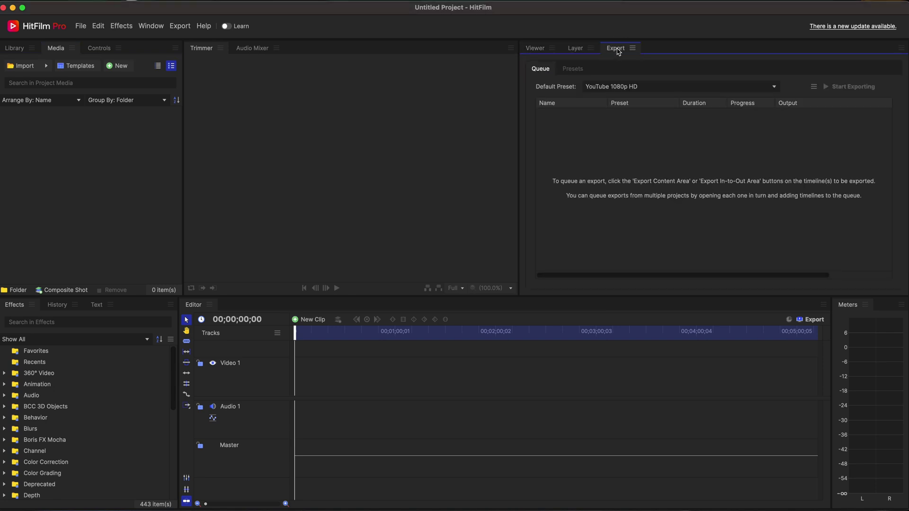
{"action": "left_click", "coordinate": [541, 49]}
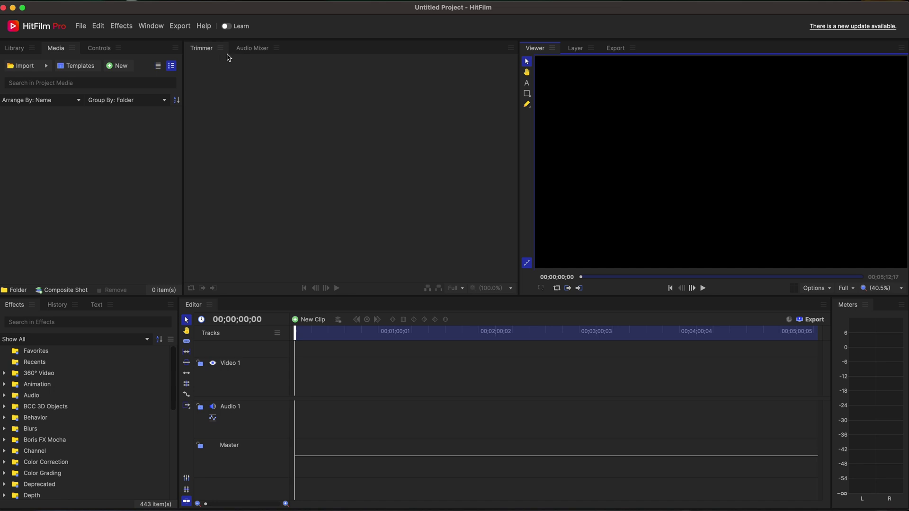
{"action": "left_click", "coordinate": [265, 47]}
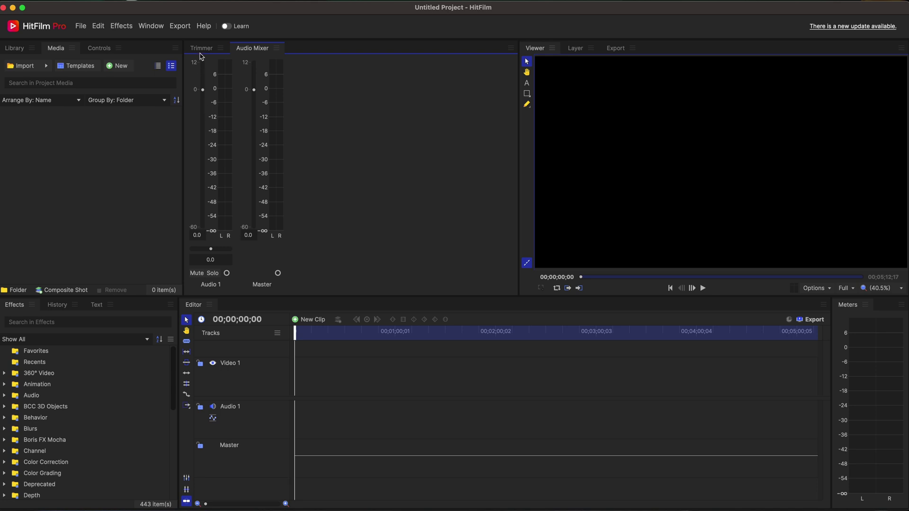
{"action": "left_click", "coordinate": [202, 49]}
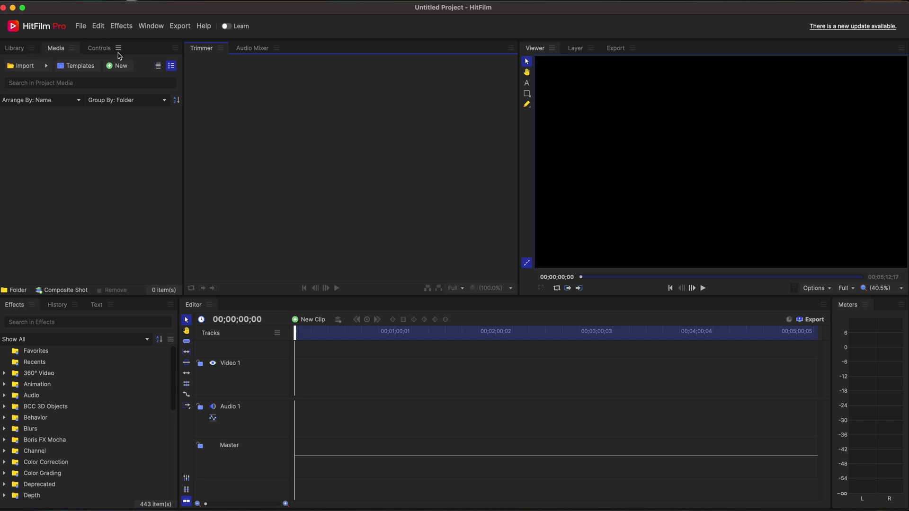
Try the Organize workspace, then the All Panels workspace
{"action": "left_click", "coordinate": [151, 25]}
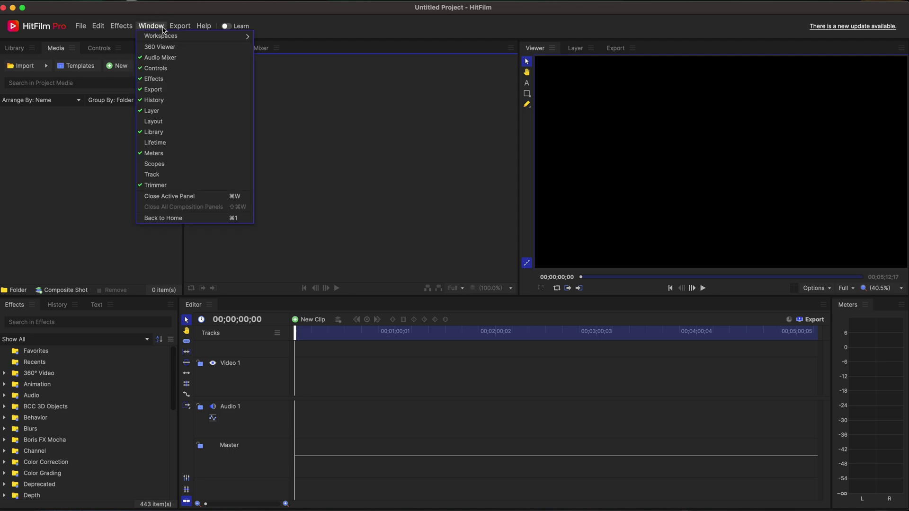
{"action": "mouse_move", "coordinate": [164, 37]}
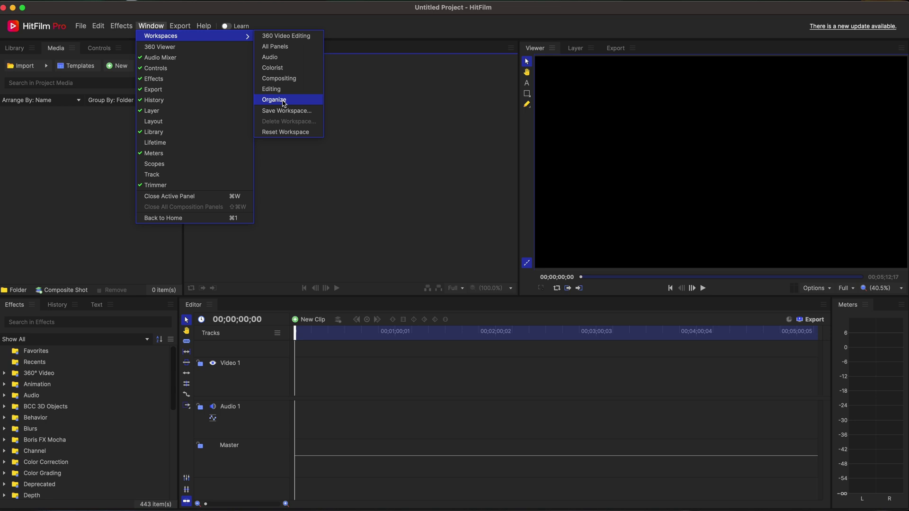
{"action": "left_click", "coordinate": [284, 103]}
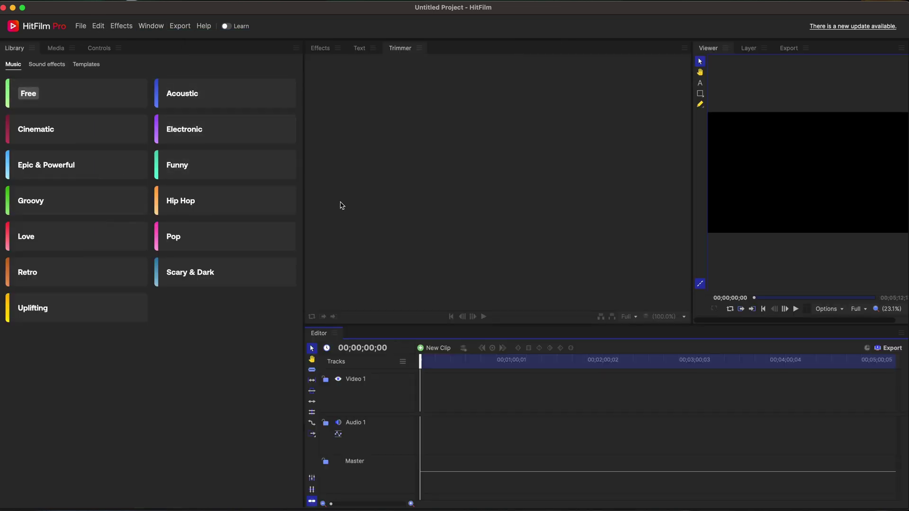
{"action": "left_click", "coordinate": [151, 26]}
{"action": "mouse_move", "coordinate": [184, 37]}
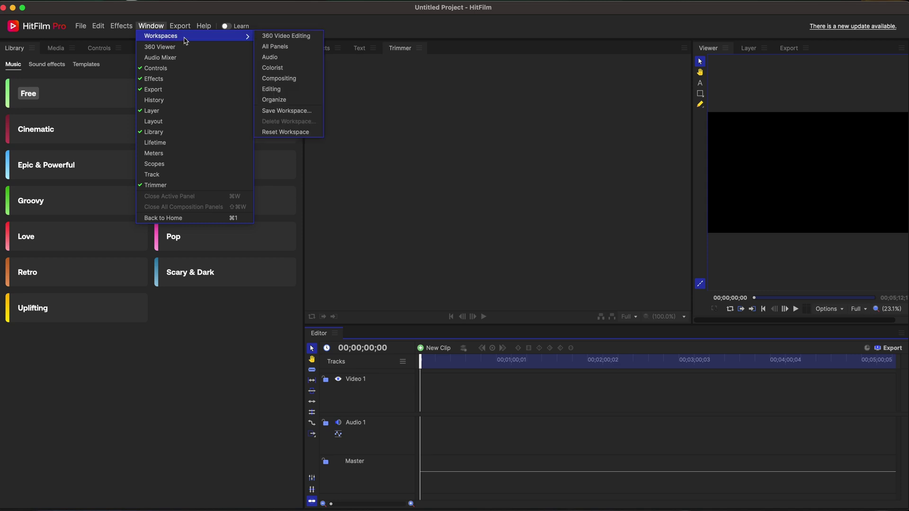
{"action": "left_click", "coordinate": [276, 46]}
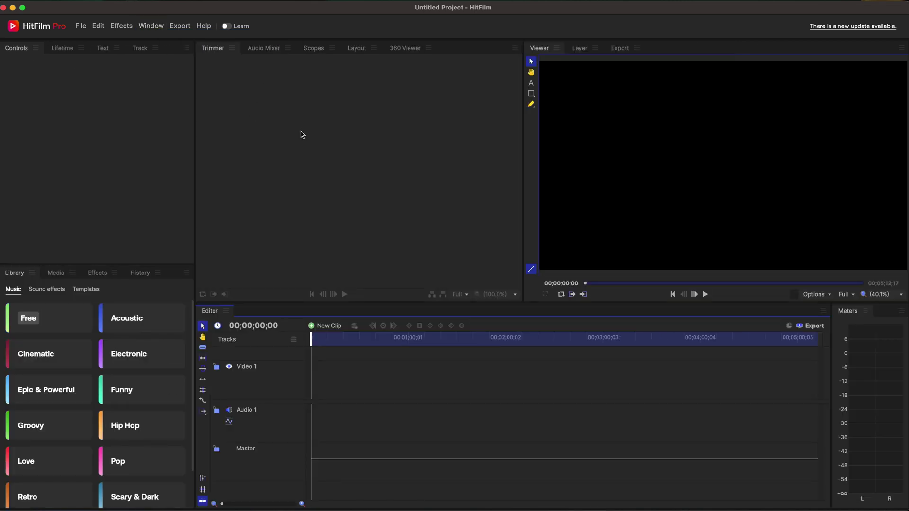
Switch the layout to the Editing workspace
{"action": "left_click", "coordinate": [152, 26]}
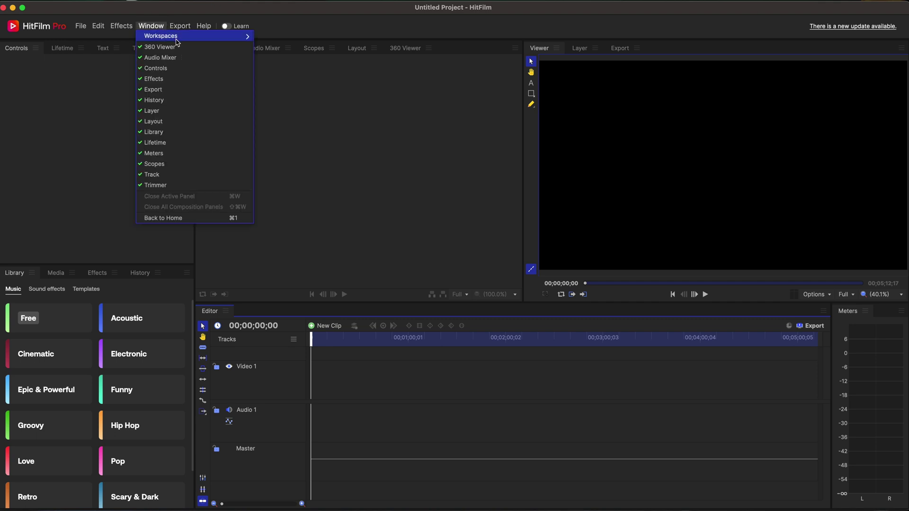
{"action": "mouse_move", "coordinate": [234, 36]}
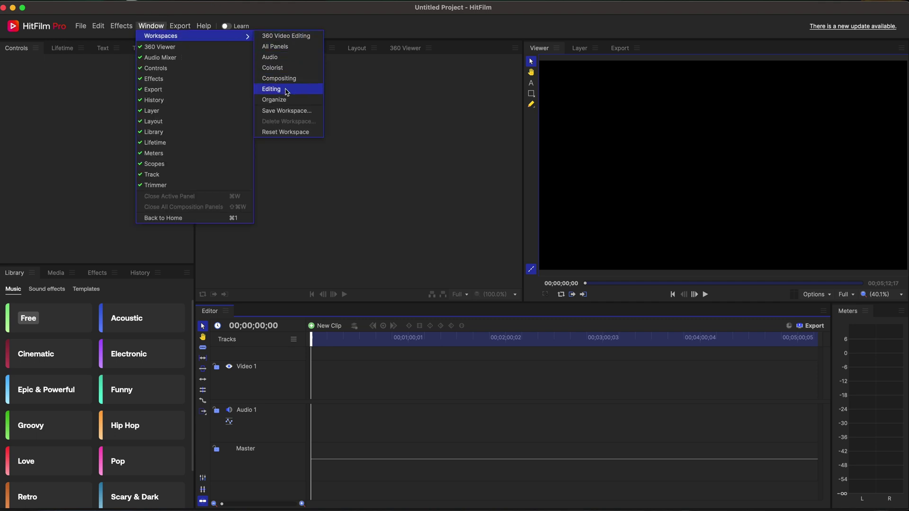
{"action": "left_click", "coordinate": [284, 89]}
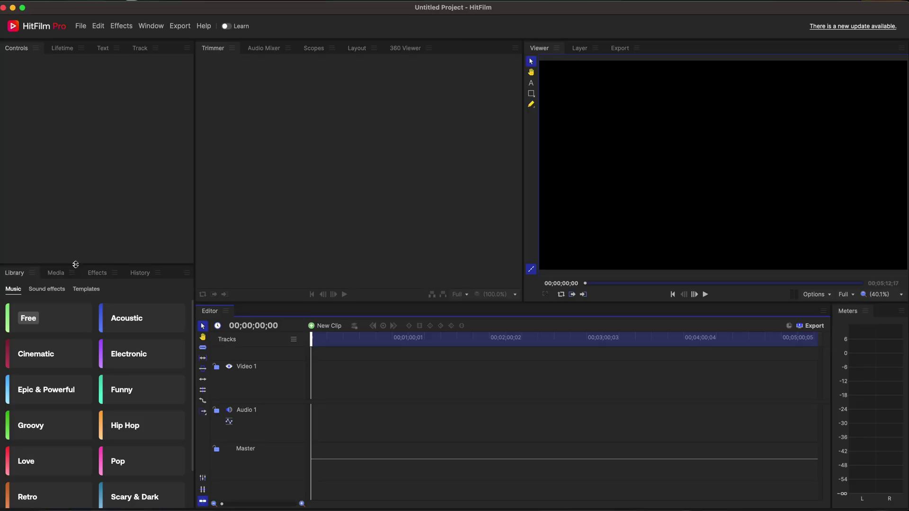
Import the 63 clips JH_0728.MXF through JH_0790.MXF into the Media panel
{"action": "left_click", "coordinate": [59, 272]}
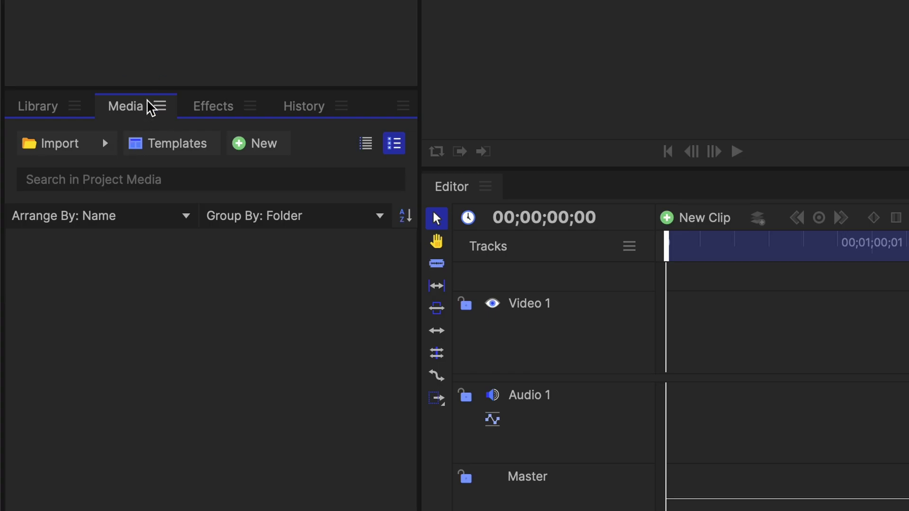
{"action": "left_click", "coordinate": [79, 148]}
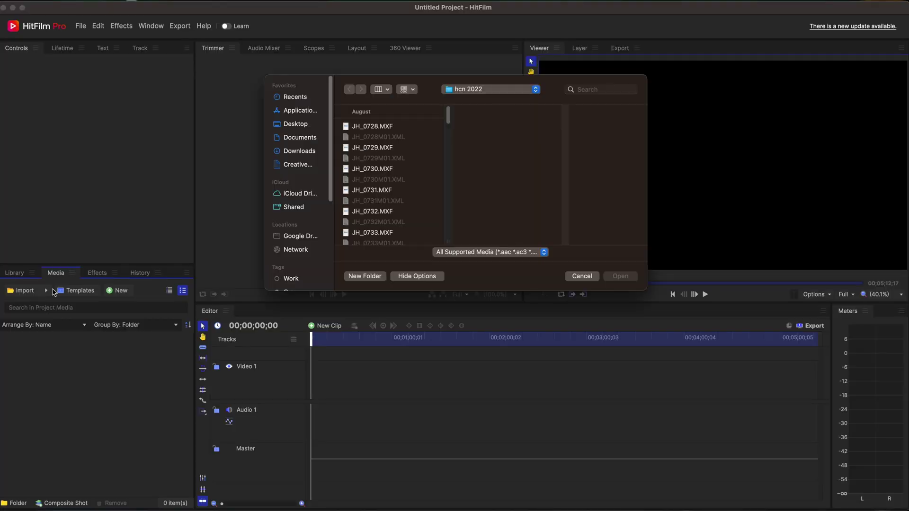
{"action": "left_click", "coordinate": [380, 127]}
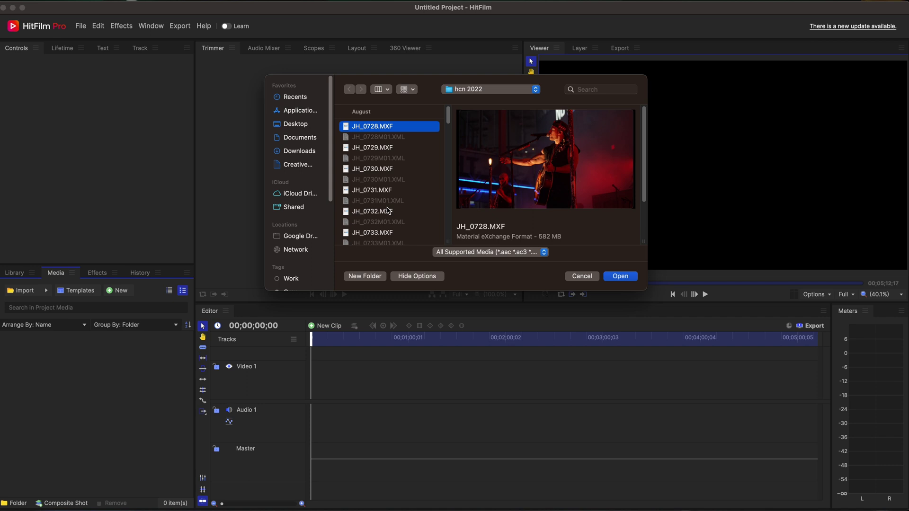
{"action": "scroll", "coordinate": [389, 219], "scroll_direction": "down", "scroll_amount": 20}
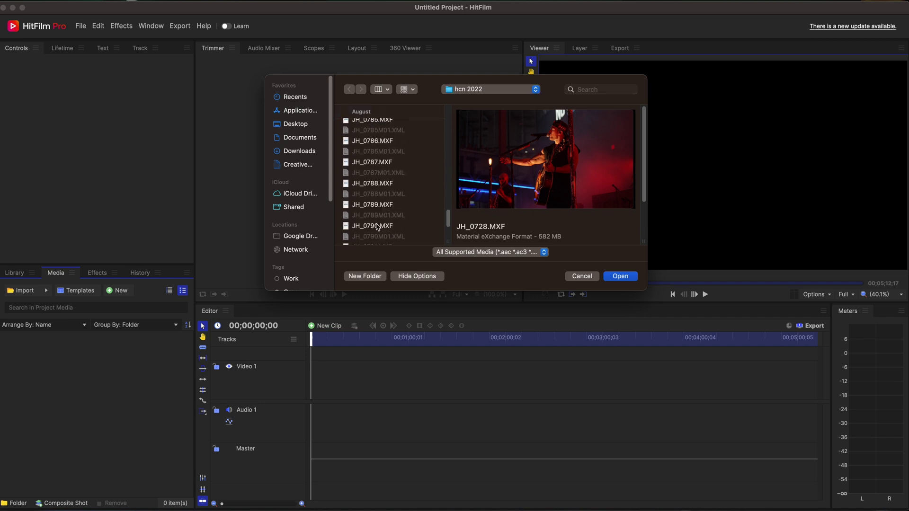
{"action": "left_click", "coordinate": [377, 226], "text": "shift"}
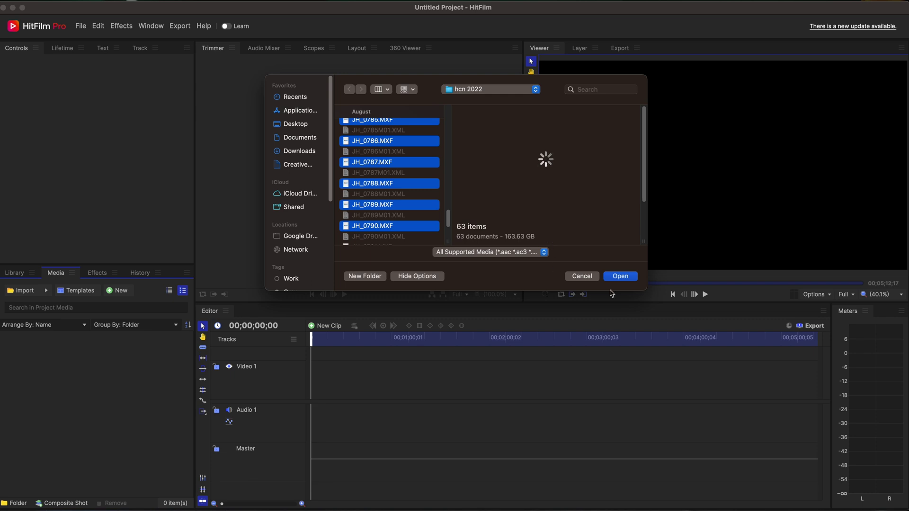
{"action": "left_click", "coordinate": [620, 277]}
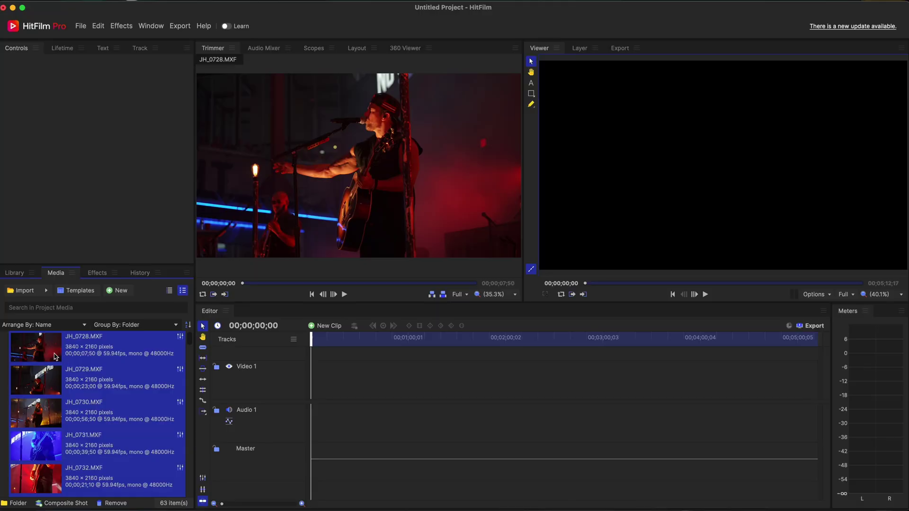
Load JH_0728.MXF in the Trimmer, scrub through it and play it briefly
{"action": "left_click", "coordinate": [55, 356]}
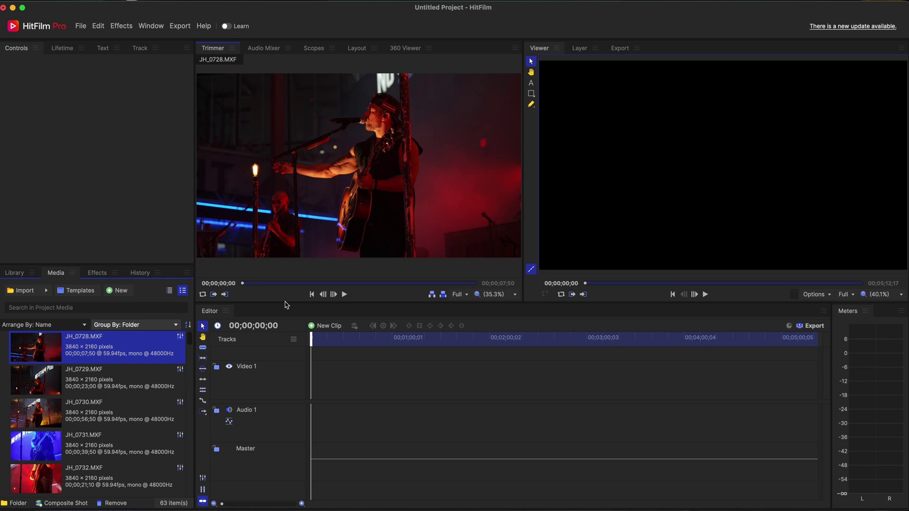
{"action": "left_click", "coordinate": [318, 283]}
{"action": "mouse_move", "coordinate": [318, 283]}
{"action": "left_mouse_down"}
{"action": "mouse_move", "coordinate": [382, 284]}
{"action": "mouse_move", "coordinate": [322, 285]}
{"action": "left_mouse_up"}
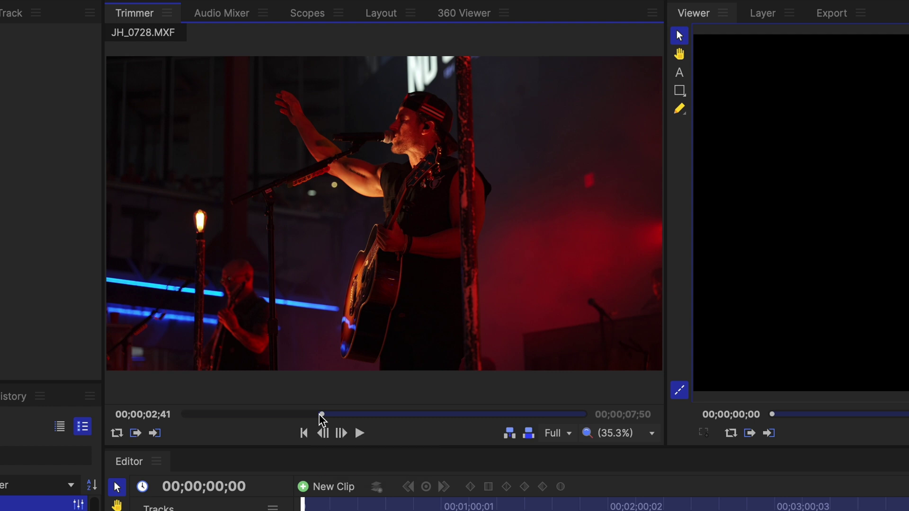
{"action": "key", "text": "space"}
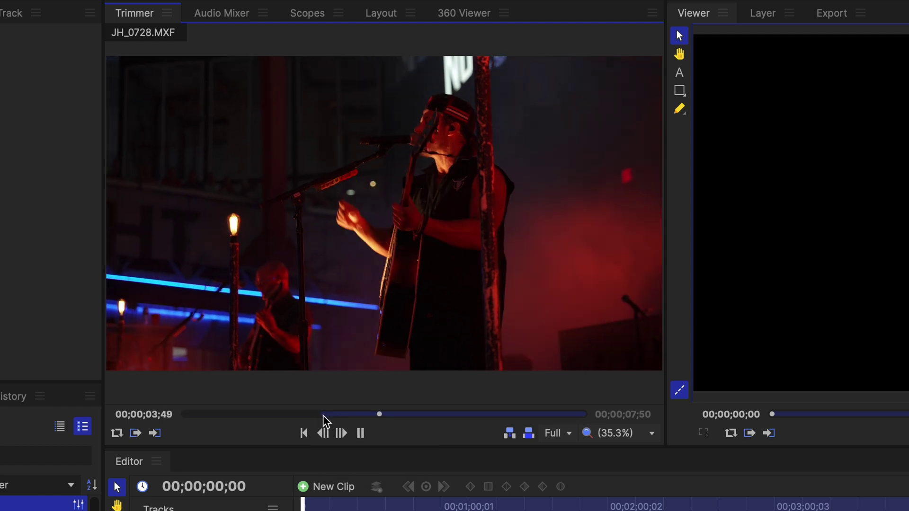
{"action": "key", "text": "space"}
Drag JH_0728.MXF's audio near the timeline start, then its video onto Video 1
{"action": "mouse_move", "coordinate": [367, 377]}
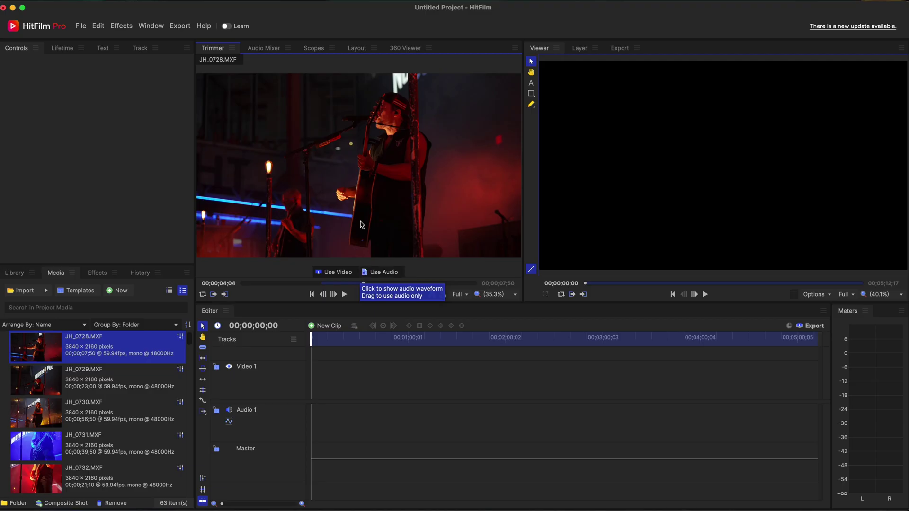
{"action": "left_click_drag", "start_coordinate": [418, 398], "coordinate": [423, 510]}
{"action": "left_click_drag", "start_coordinate": [381, 398], "coordinate": [367, 398]}
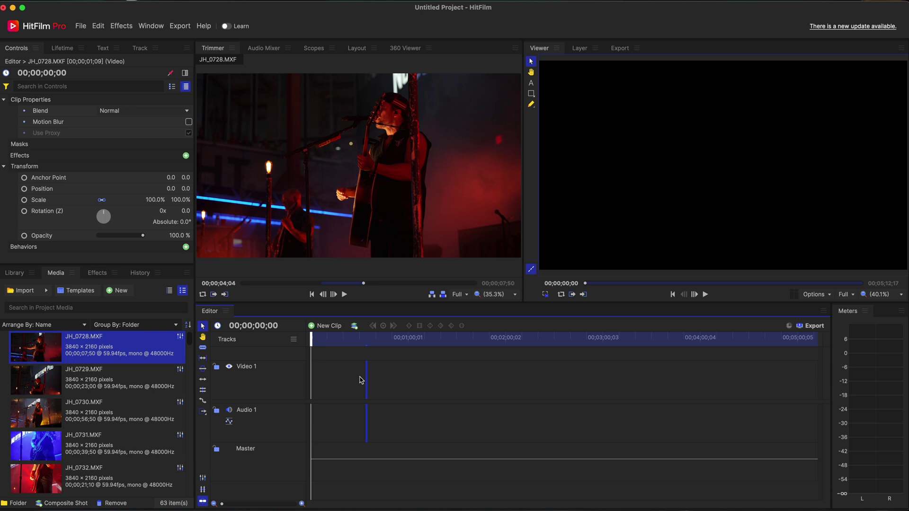
{"action": "left_click_drag", "start_coordinate": [391, 379], "coordinate": [336, 438]}
{"action": "mouse_move", "coordinate": [360, 235]}
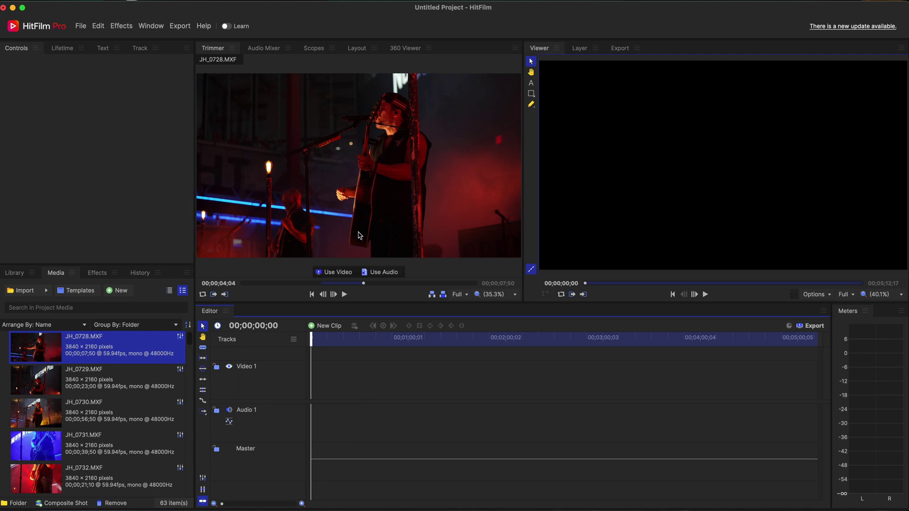
{"action": "left_click_drag", "start_coordinate": [355, 282], "coordinate": [341, 391]}
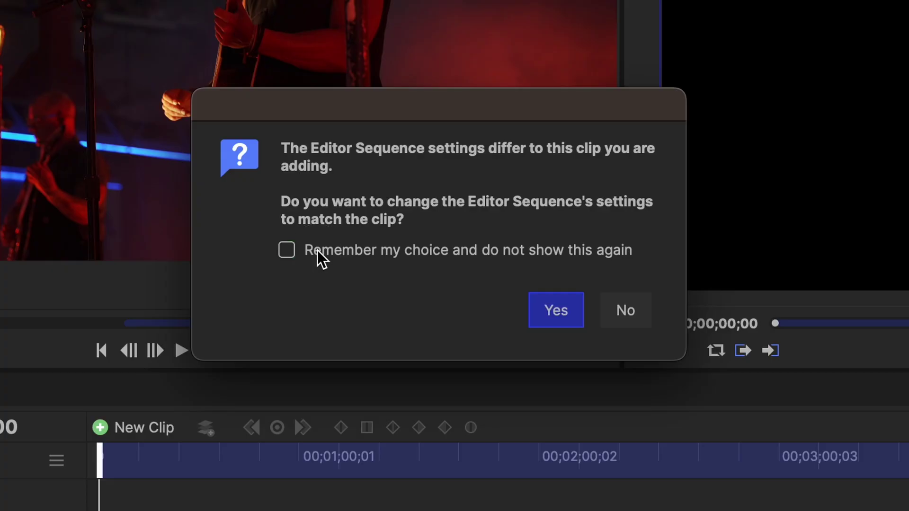
Keep the current sequence settings, remembering the choice, and undo the clip's position change
{"action": "left_click", "coordinate": [400, 253]}
{"action": "left_click", "coordinate": [633, 312]}
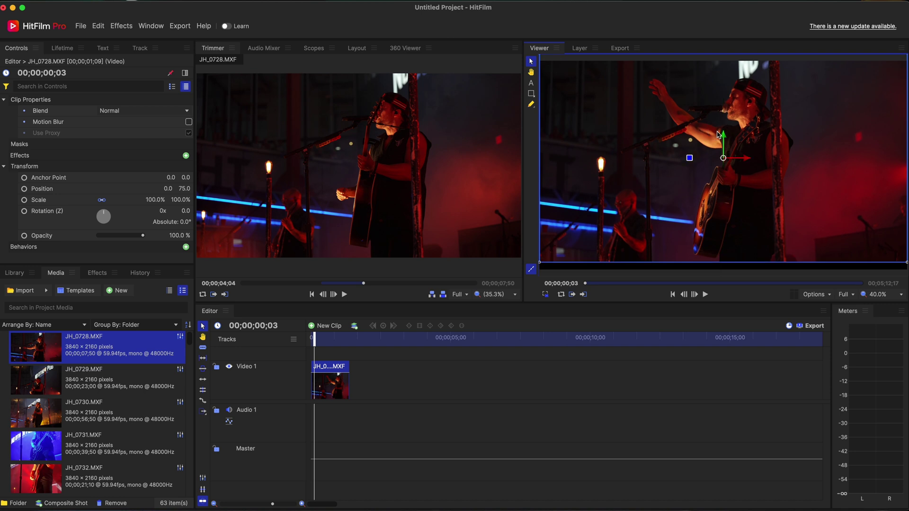
{"action": "key", "text": "super+z"}
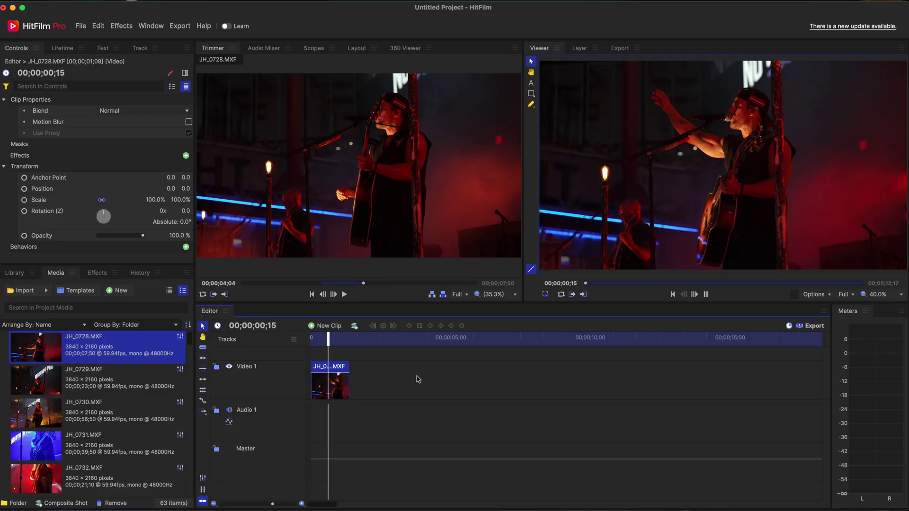
{"action": "key", "text": "space"}
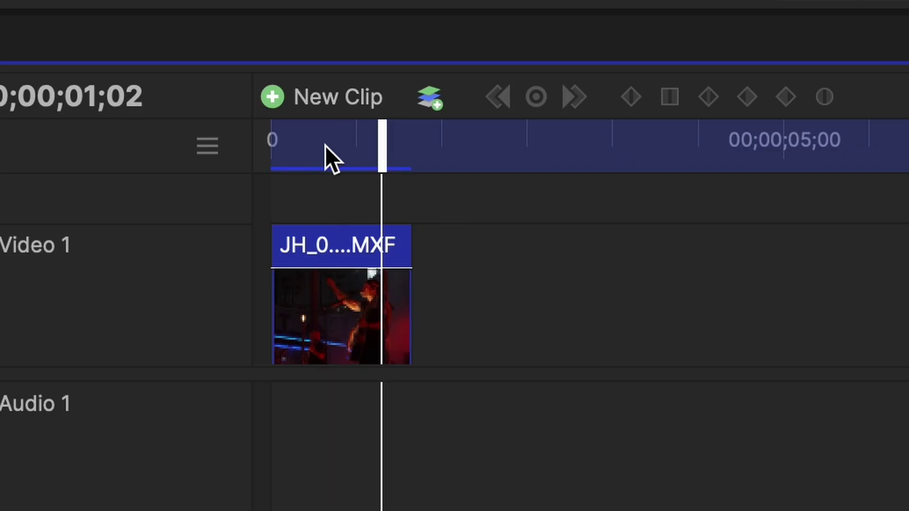
Play back the edit from the start of the timeline
{"action": "left_click_drag", "start_coordinate": [325, 145], "coordinate": [238, 144]}
{"action": "key", "text": "space"}
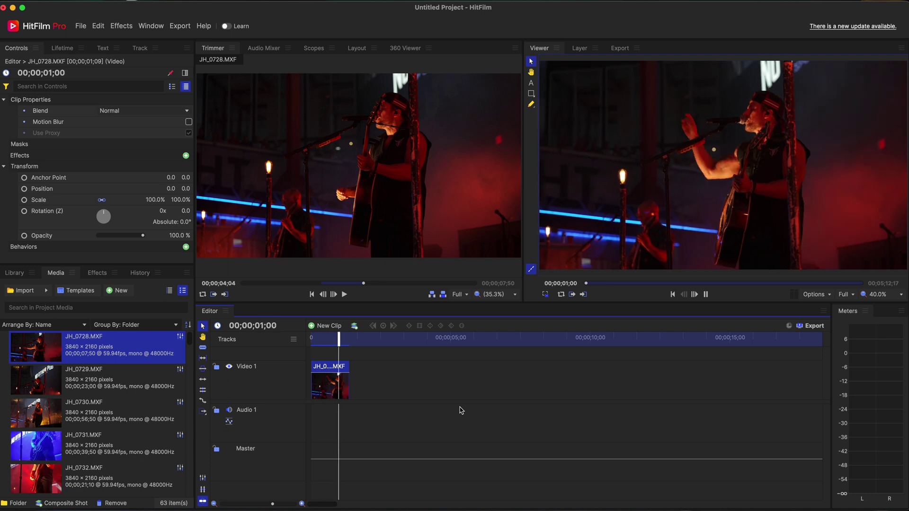
{"action": "key", "text": "space"}
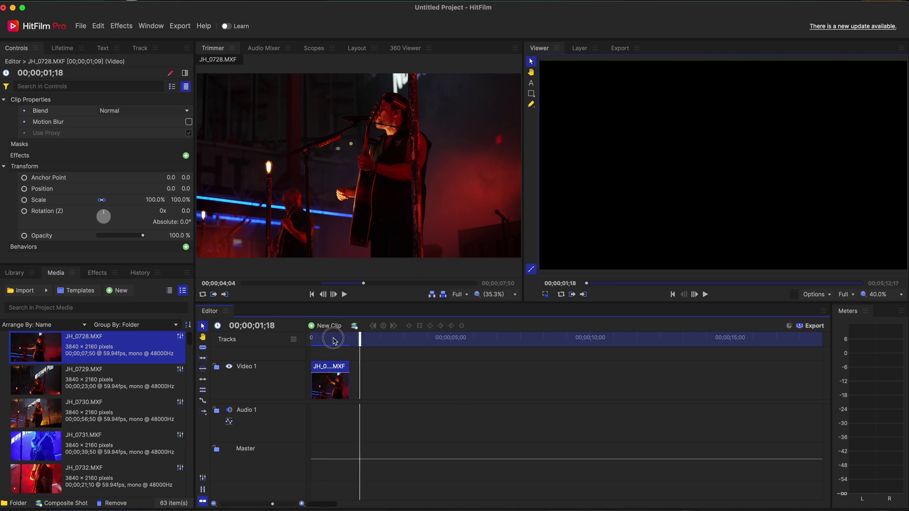
{"action": "left_click_drag", "start_coordinate": [333, 340], "coordinate": [311, 339]}
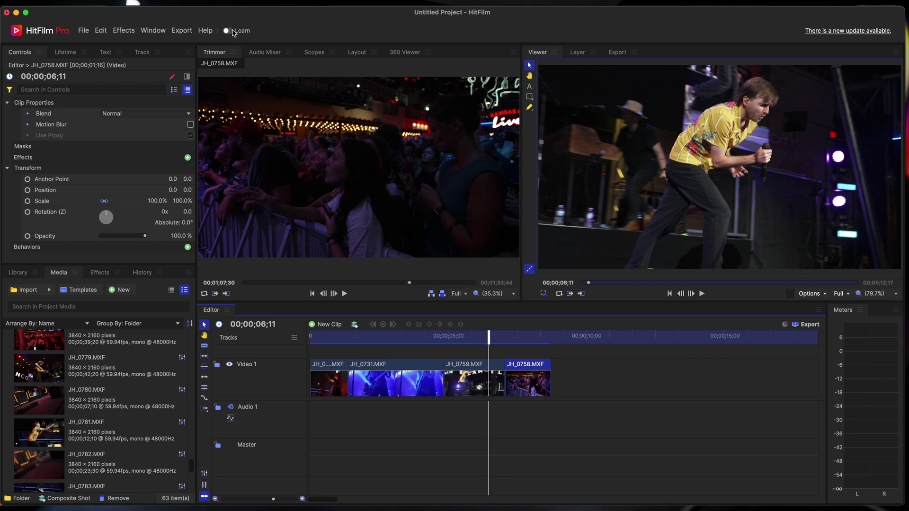
Browse the built-in HitFilm tutorials in Learn, then close them
{"action": "left_click", "coordinate": [233, 31]}
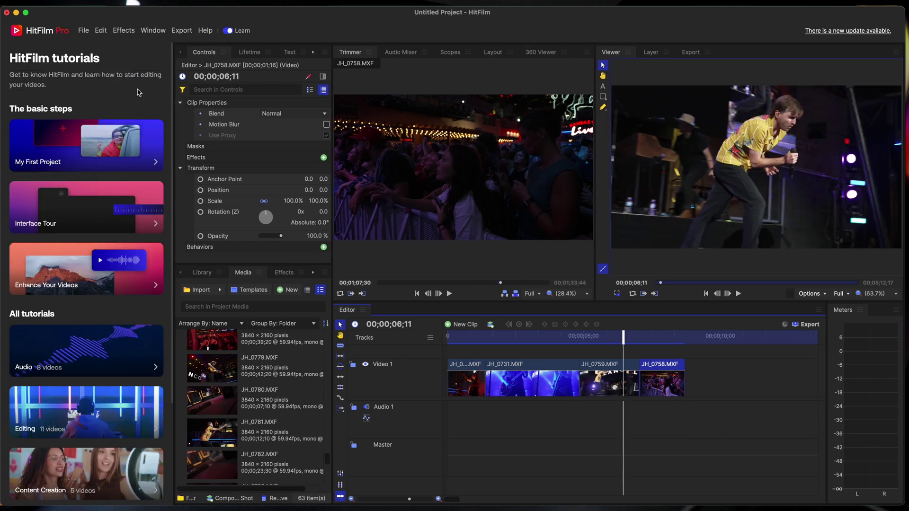
{"action": "scroll", "coordinate": [115, 355], "scroll_direction": "down", "scroll_amount": 3}
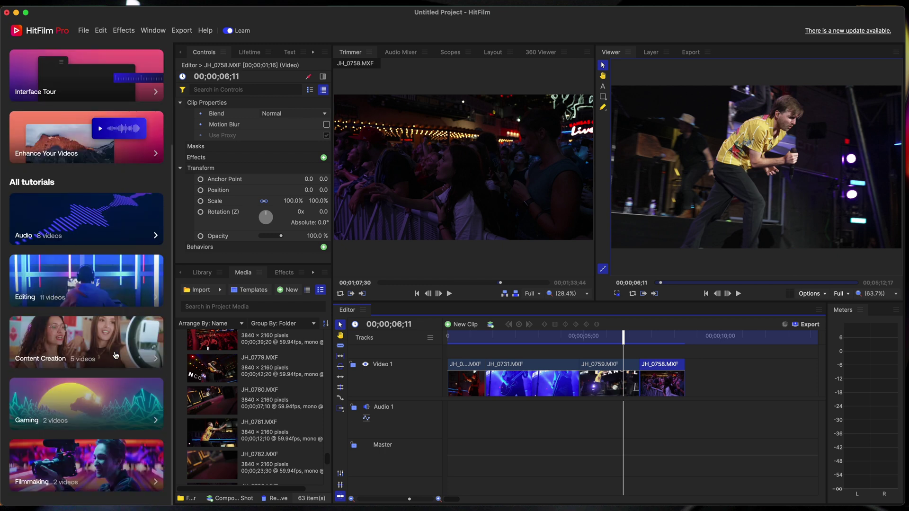
{"action": "scroll", "coordinate": [116, 355], "scroll_direction": "up", "scroll_amount": 3}
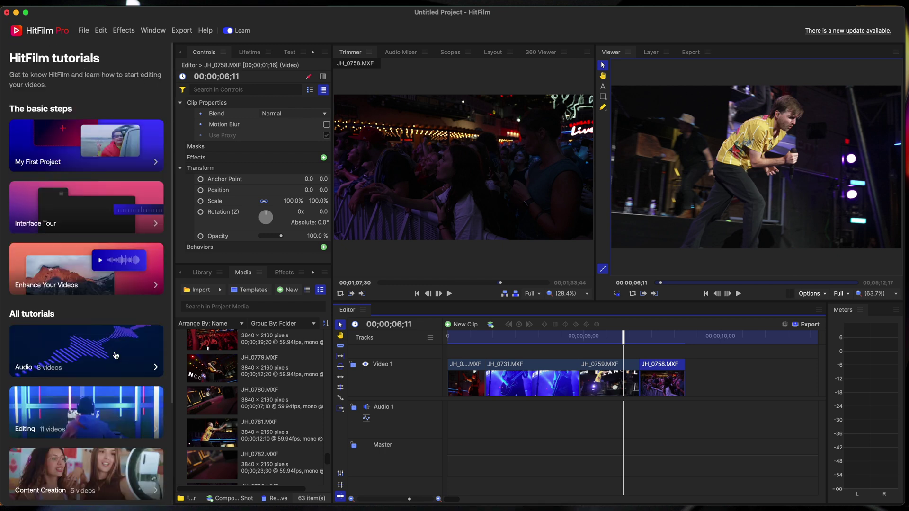
{"action": "left_click", "coordinate": [228, 31]}
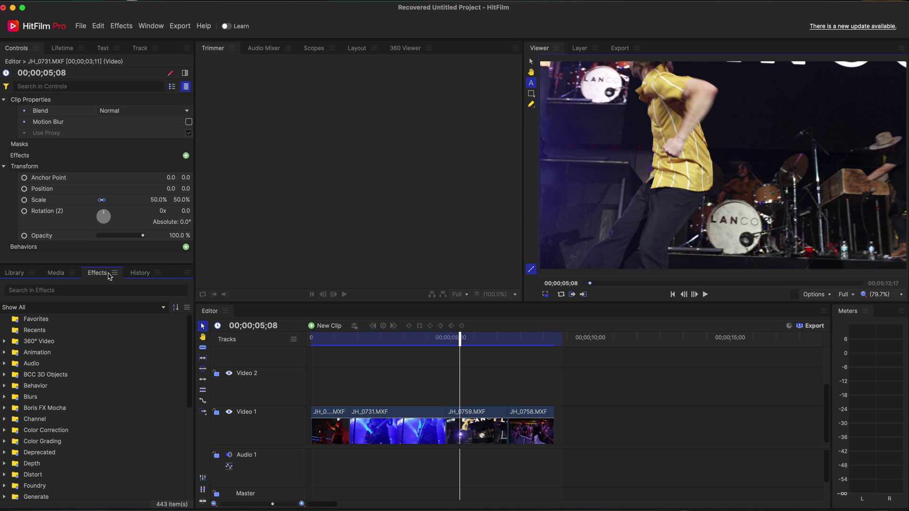
Filter effects by 'color' and place a new Grade clip at the start of Video 2
{"action": "left_click", "coordinate": [71, 291]}
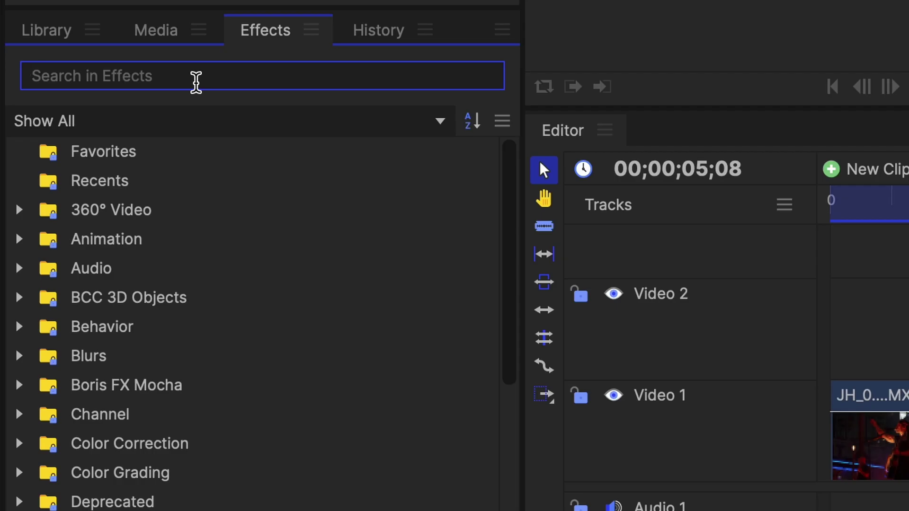
{"action": "type", "text": "color"}
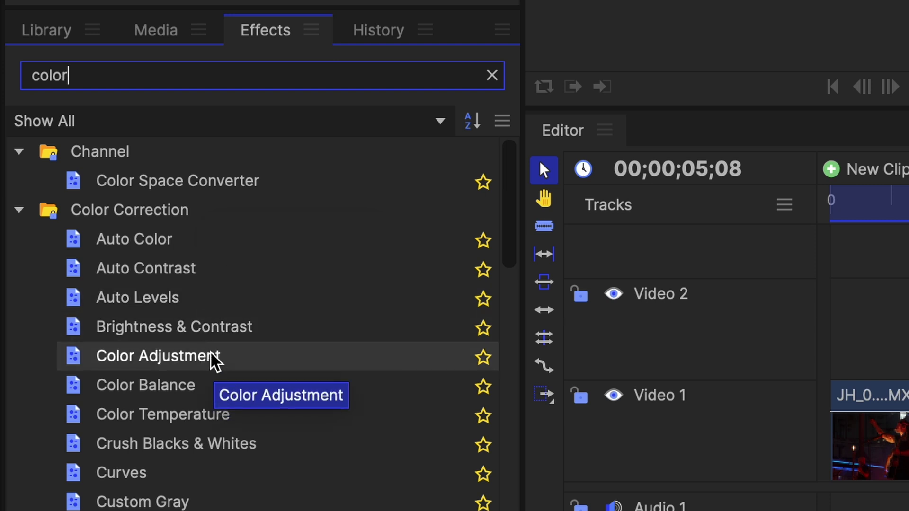
{"action": "left_click", "coordinate": [871, 168]}
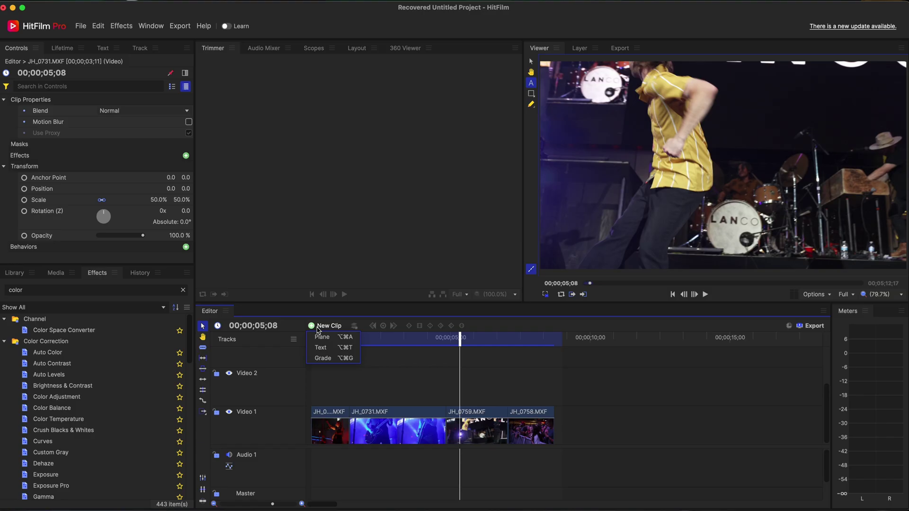
{"action": "left_click", "coordinate": [334, 358]}
{"action": "left_click_drag", "start_coordinate": [486, 392], "coordinate": [335, 393]}
{"action": "mouse_move", "coordinate": [434, 338]}
{"action": "left_mouse_down"}
{"action": "mouse_move", "coordinate": [408, 344]}
{"action": "mouse_move", "coordinate": [422, 343]}
{"action": "left_mouse_up"}
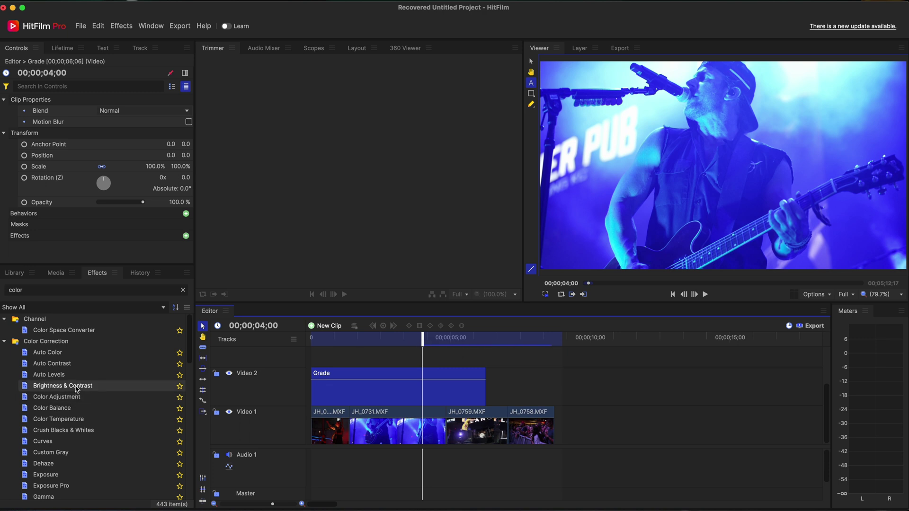
Apply Brightness & Contrast to the Grade clip at Brightness 34, then disable it
{"action": "left_click_drag", "start_coordinate": [77, 389], "coordinate": [398, 394]}
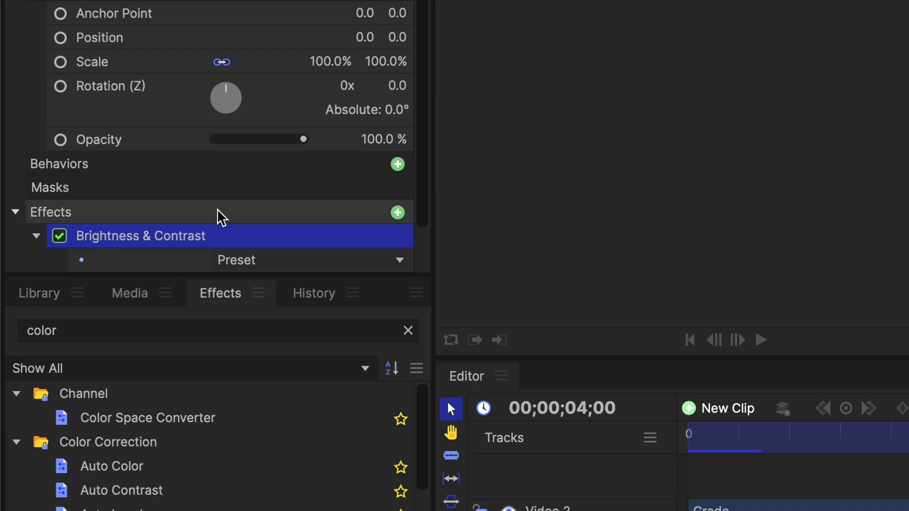
{"action": "scroll", "coordinate": [99, 238], "scroll_direction": "down", "scroll_amount": 2}
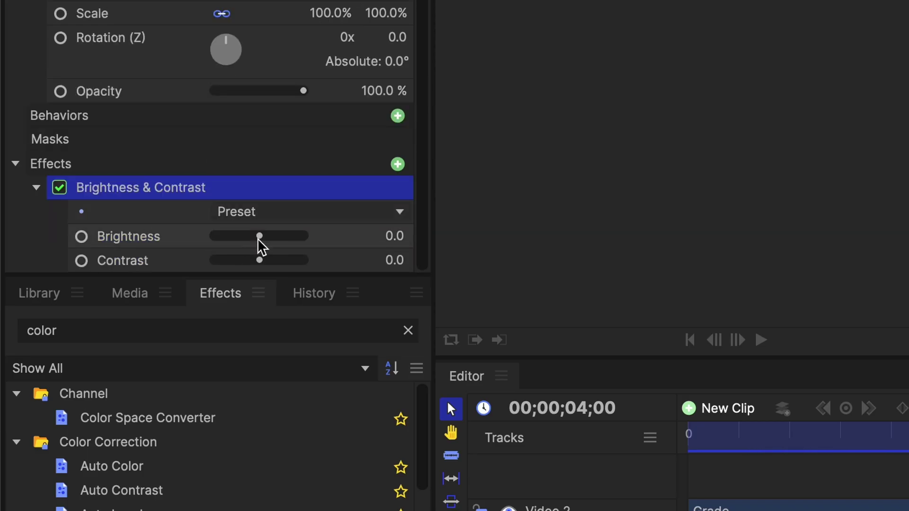
{"action": "left_click_drag", "start_coordinate": [258, 238], "coordinate": [281, 243]}
{"action": "mouse_move", "coordinate": [125, 250]}
{"action": "left_mouse_down"}
{"action": "mouse_move", "coordinate": [122, 258]}
{"action": "mouse_move", "coordinate": [136, 257]}
{"action": "left_mouse_up"}
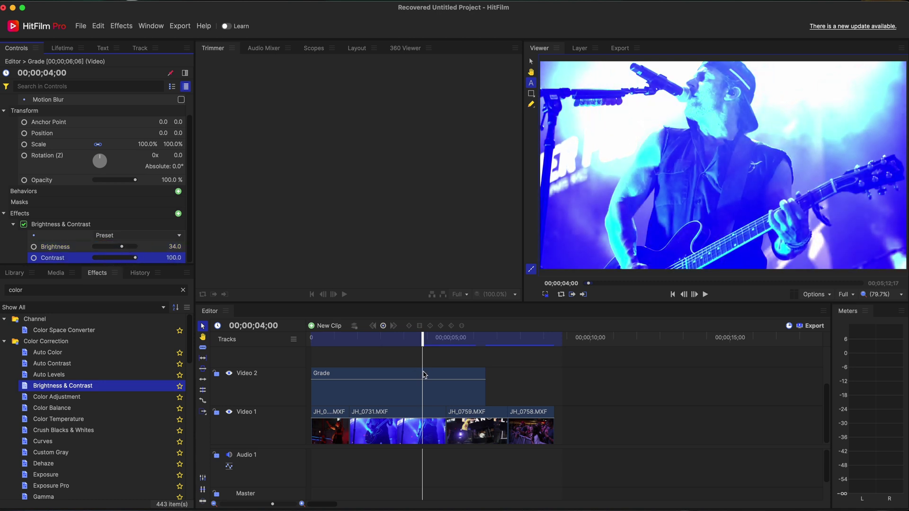
{"action": "left_click", "coordinate": [22, 226]}
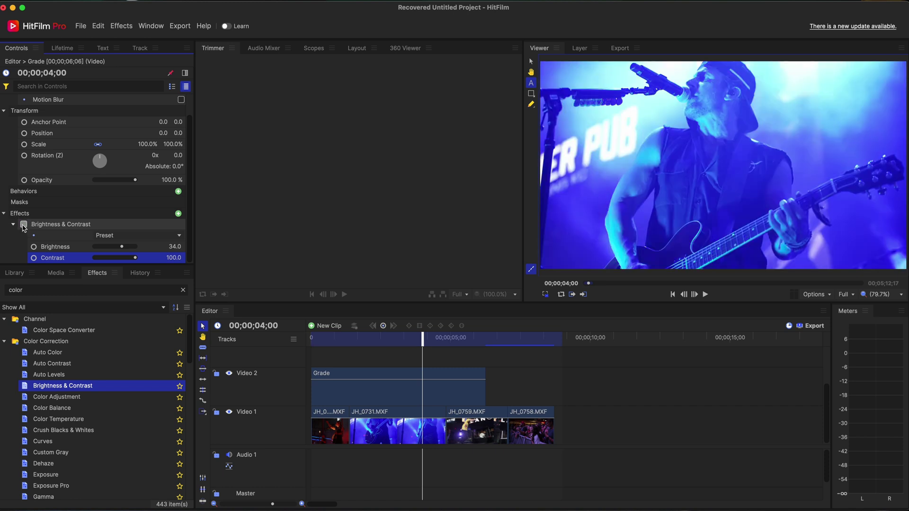
{"action": "left_click", "coordinate": [23, 225]}
{"action": "left_click", "coordinate": [24, 225]}
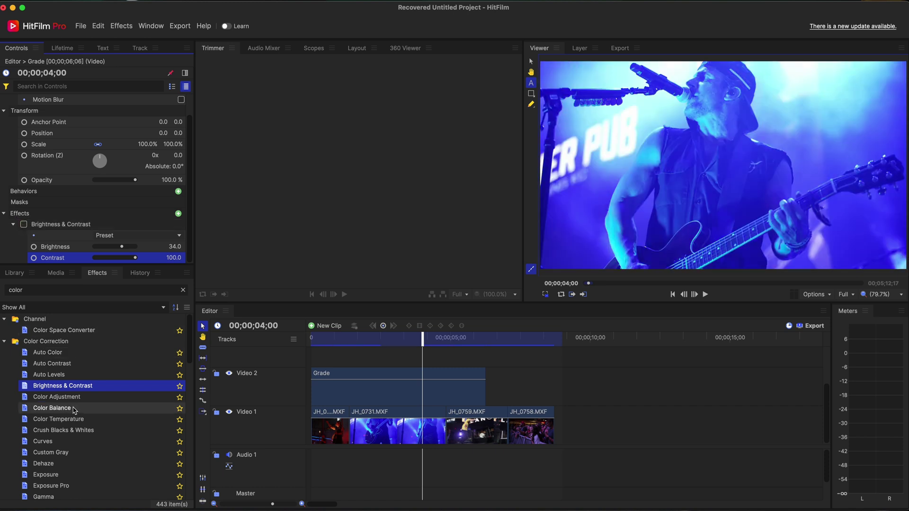
Add Color Temperature to the Grade clip and set it to 3060 K
{"action": "left_click_drag", "start_coordinate": [67, 419], "coordinate": [423, 394]}
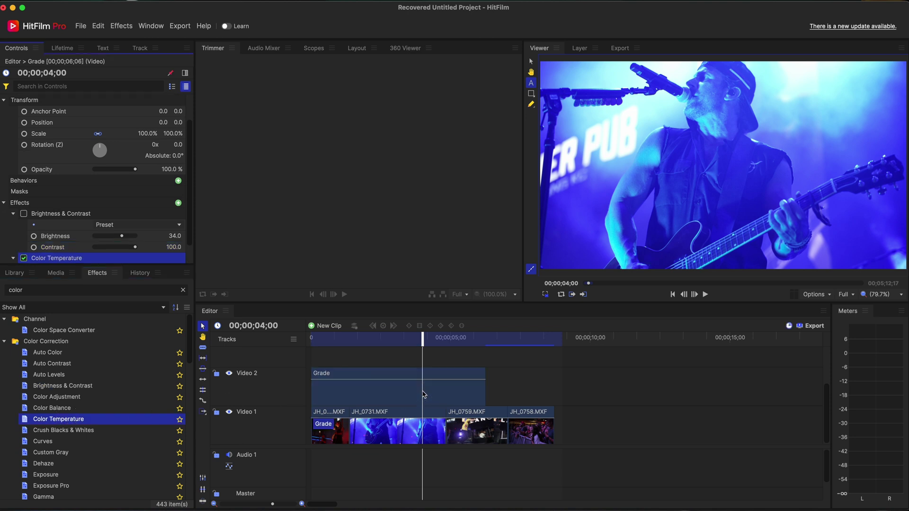
{"action": "scroll", "coordinate": [75, 224], "scroll_direction": "down", "scroll_amount": 2}
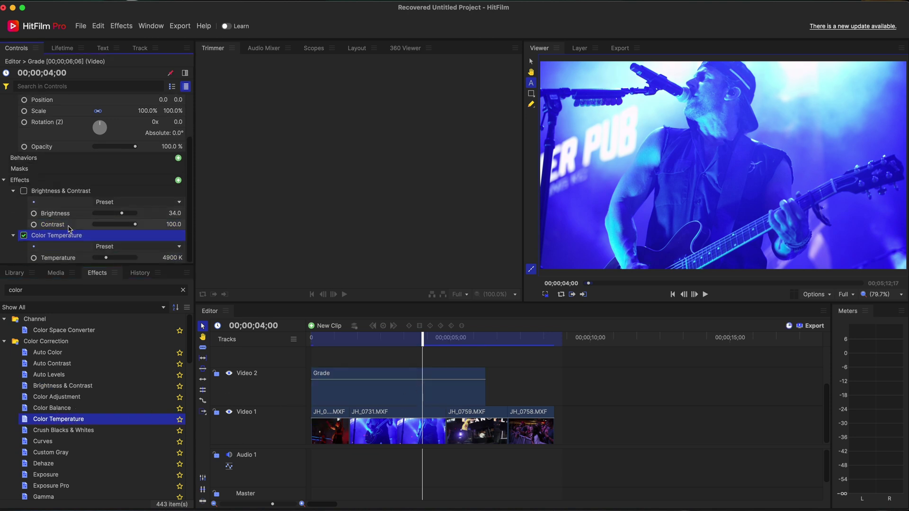
{"action": "left_click", "coordinate": [106, 259]}
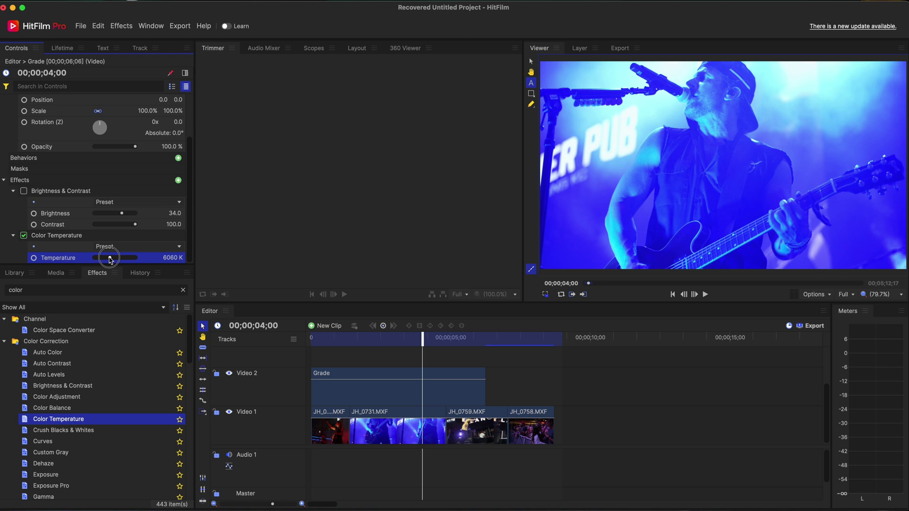
{"action": "left_click_drag", "start_coordinate": [101, 259], "coordinate": [99, 260]}
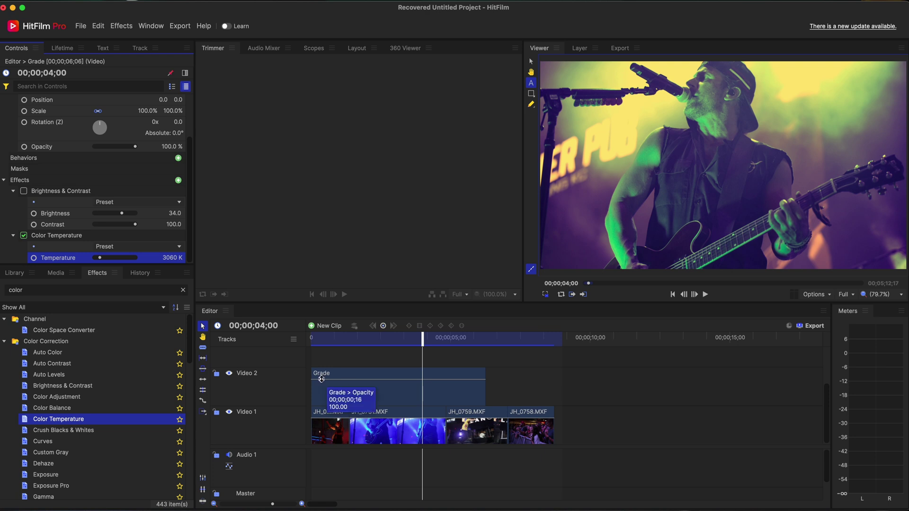
{"action": "left_click_drag", "start_coordinate": [423, 339], "coordinate": [463, 339]}
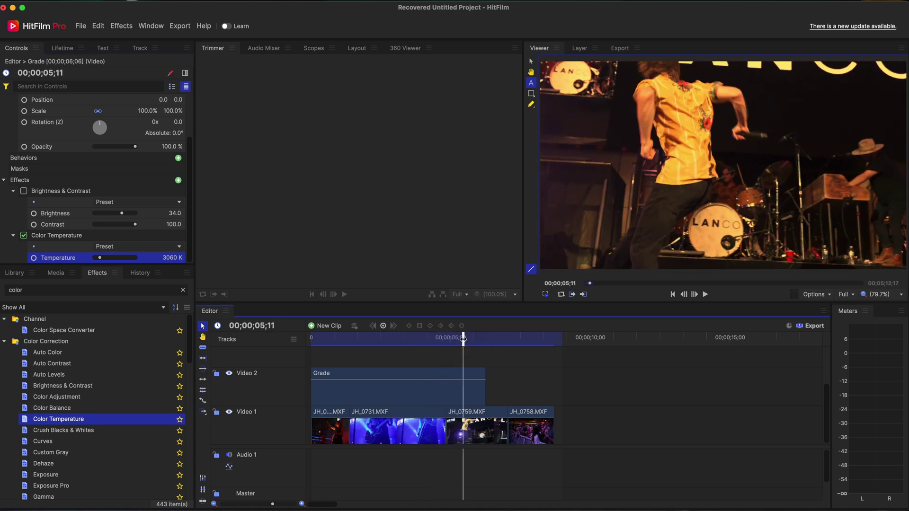
Hide the Grade layer and apply Color Temperature to clip JH_0759, raising its temperature
{"action": "left_click", "coordinate": [230, 373]}
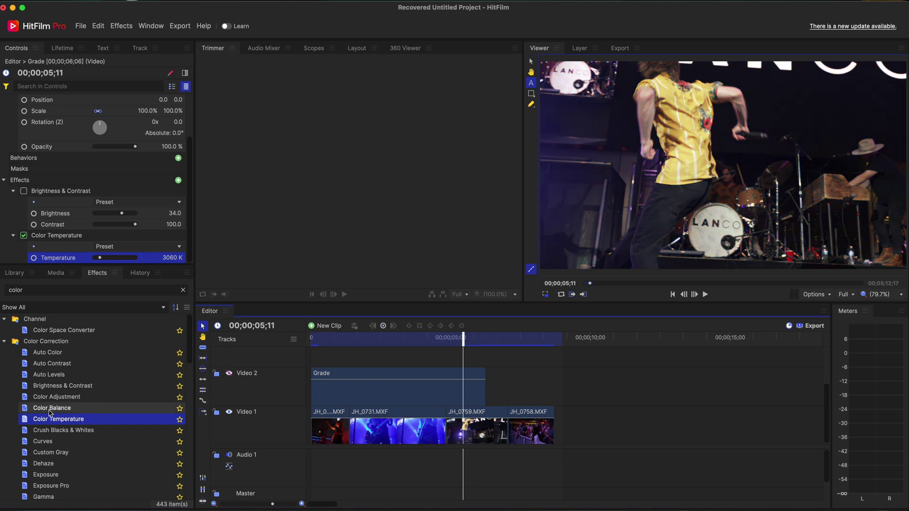
{"action": "left_click_drag", "start_coordinate": [437, 424], "coordinate": [479, 425]}
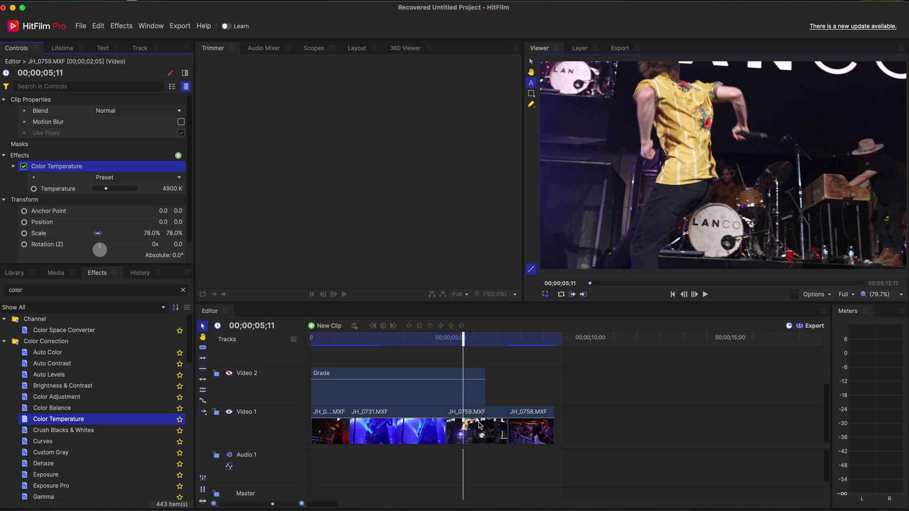
{"action": "left_click", "coordinate": [478, 430]}
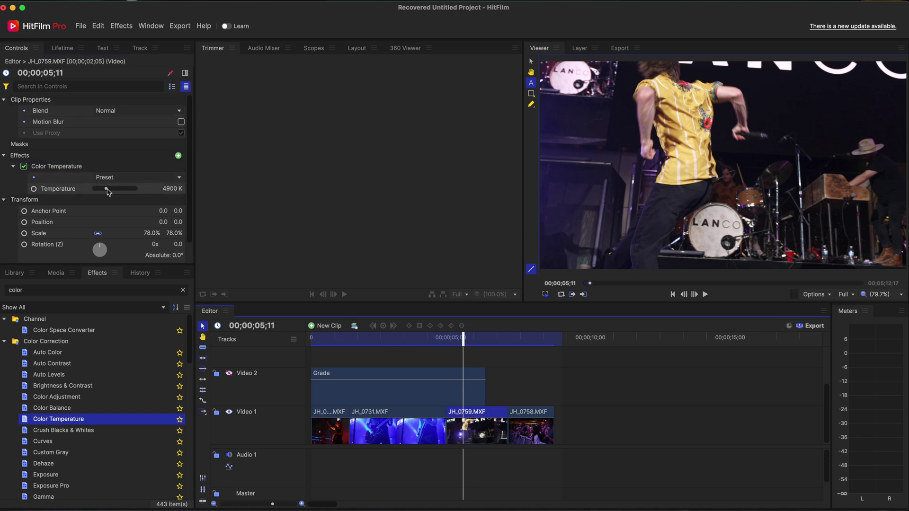
{"action": "left_click_drag", "start_coordinate": [106, 188], "coordinate": [108, 191]}
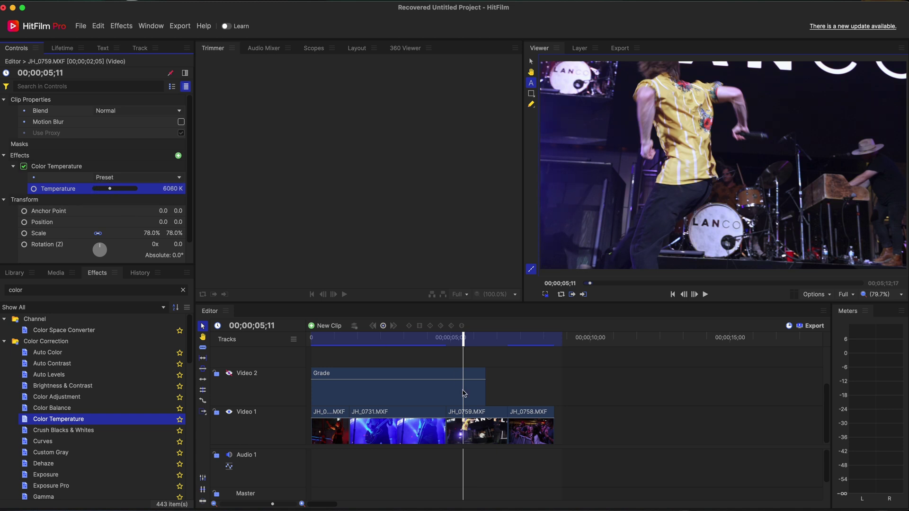
{"action": "mouse_move", "coordinate": [451, 337]}
{"action": "left_mouse_down"}
{"action": "mouse_move", "coordinate": [442, 337]}
{"action": "mouse_move", "coordinate": [464, 338]}
{"action": "left_mouse_up"}
Push JH_0759's temperature to 13500 K and add Auto Contrast to it
{"action": "left_click_drag", "start_coordinate": [117, 191], "coordinate": [114, 190]}
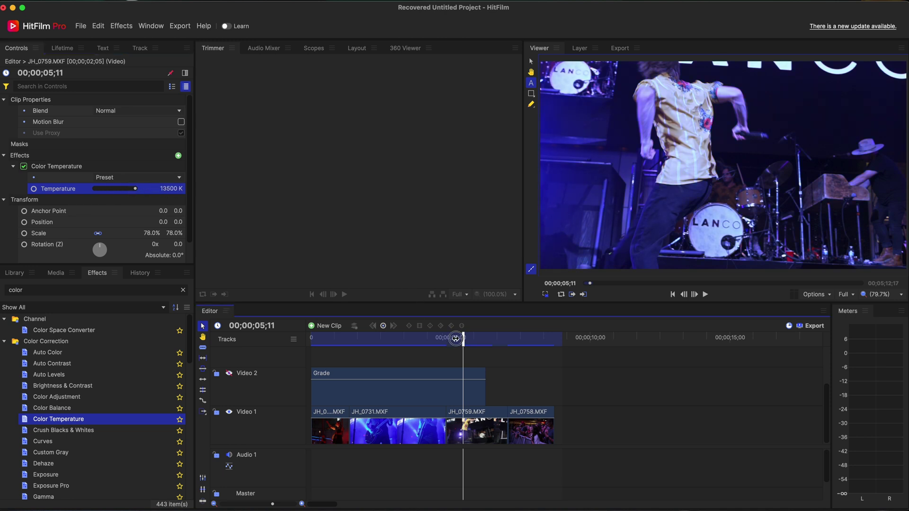
{"action": "left_click_drag", "start_coordinate": [456, 338], "coordinate": [476, 338]}
{"action": "left_click", "coordinate": [57, 363]}
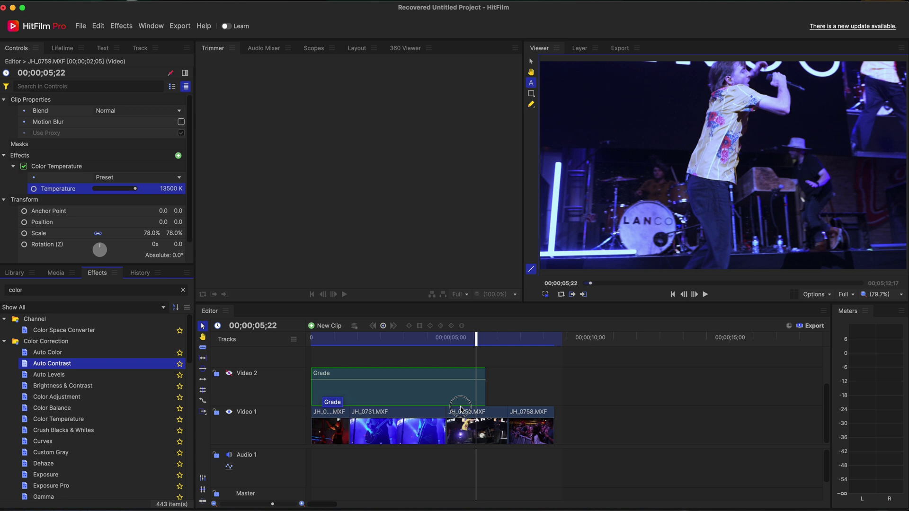
{"action": "left_click_drag", "start_coordinate": [461, 406], "coordinate": [483, 428]}
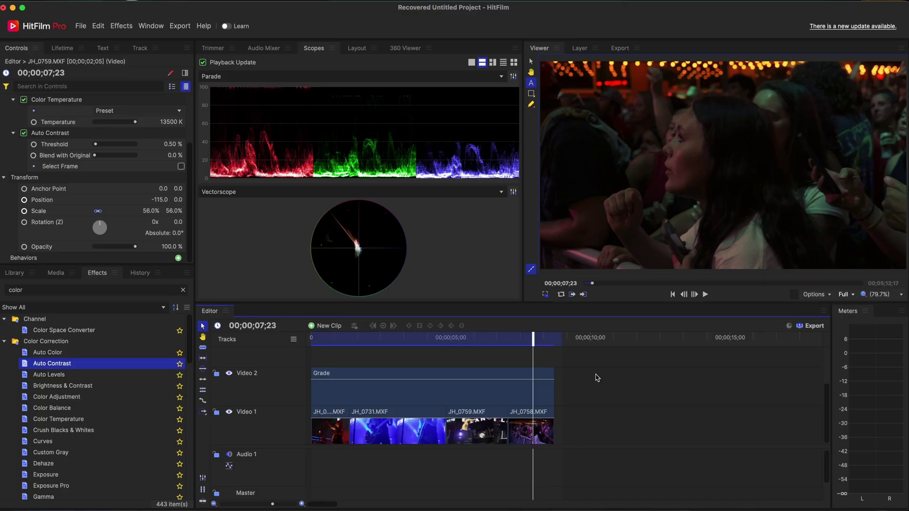
Export the edit's contents as Editor.mp4 using the YouTube 1080p HD preset
{"action": "left_click", "coordinate": [556, 342]}
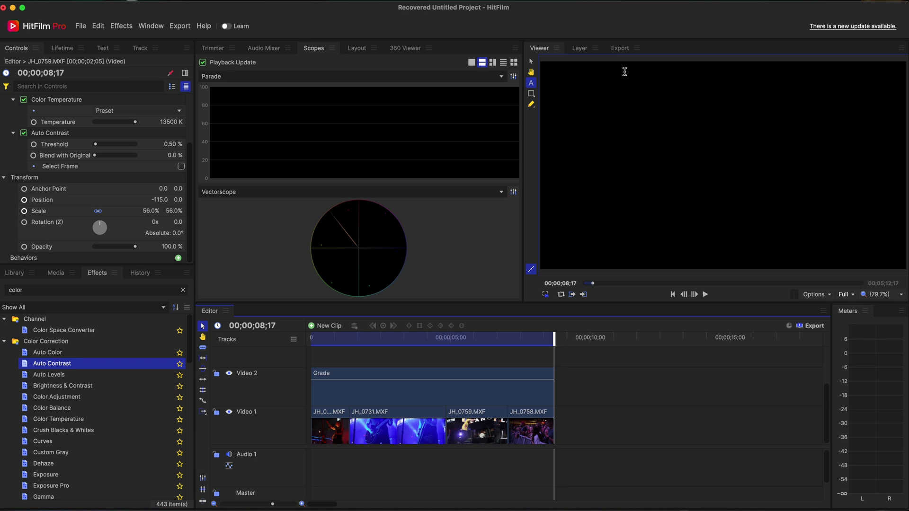
{"action": "left_click", "coordinate": [808, 326]}
{"action": "mouse_move", "coordinate": [823, 357]}
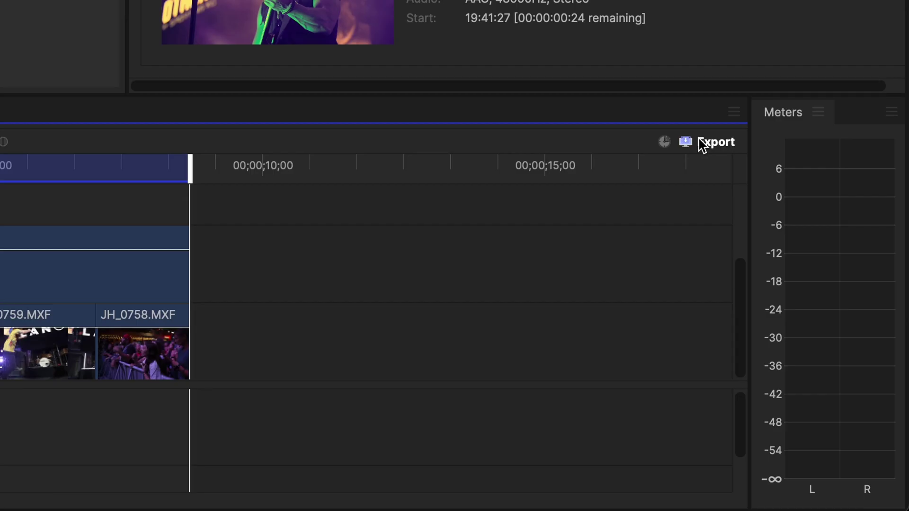
{"action": "left_click", "coordinate": [809, 326]}
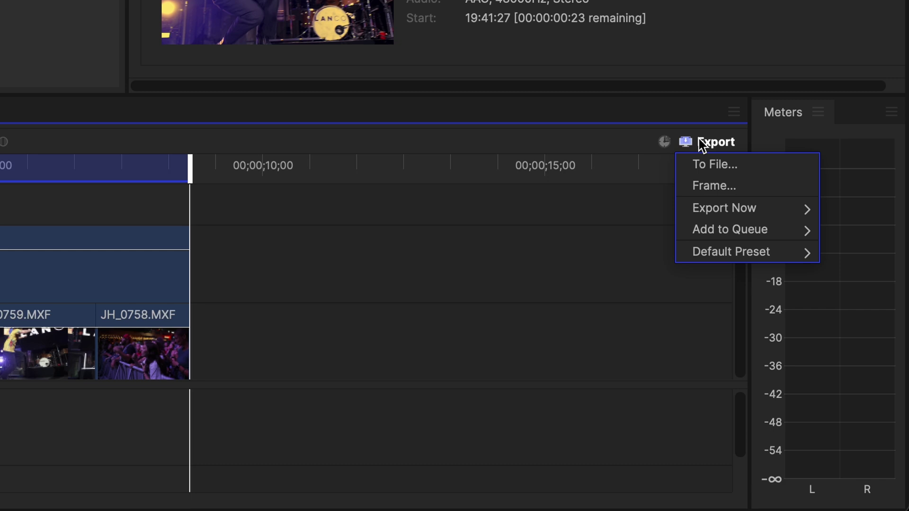
{"action": "mouse_move", "coordinate": [728, 258]}
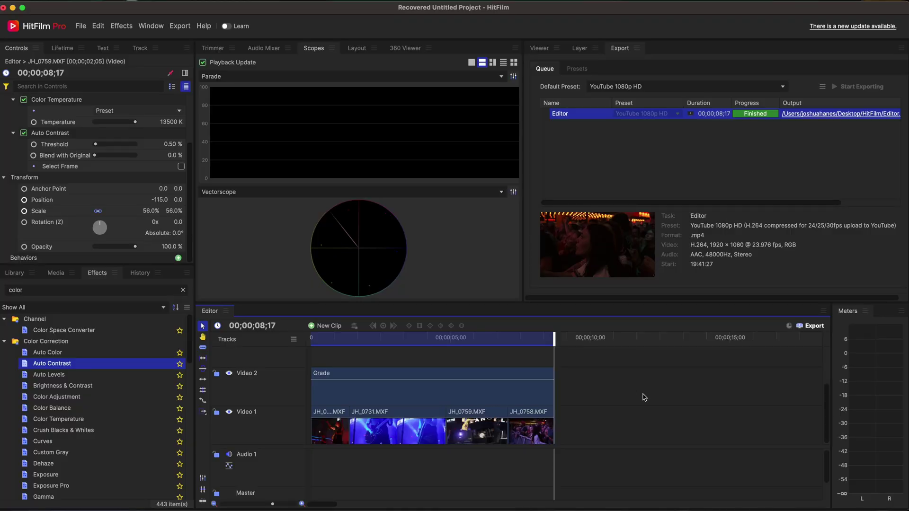
Reveal the finished Editor.mp4 in Finder
{"action": "scroll", "coordinate": [839, 116], "scroll_direction": "right", "scroll_amount": 3}
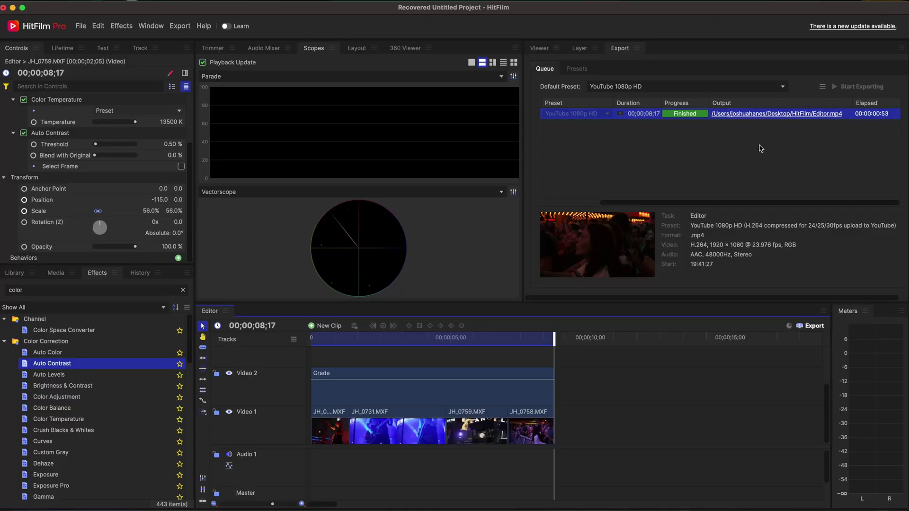
{"action": "scroll", "coordinate": [804, 114], "scroll_direction": "left", "scroll_amount": 2}
{"action": "left_click", "coordinate": [822, 114]}
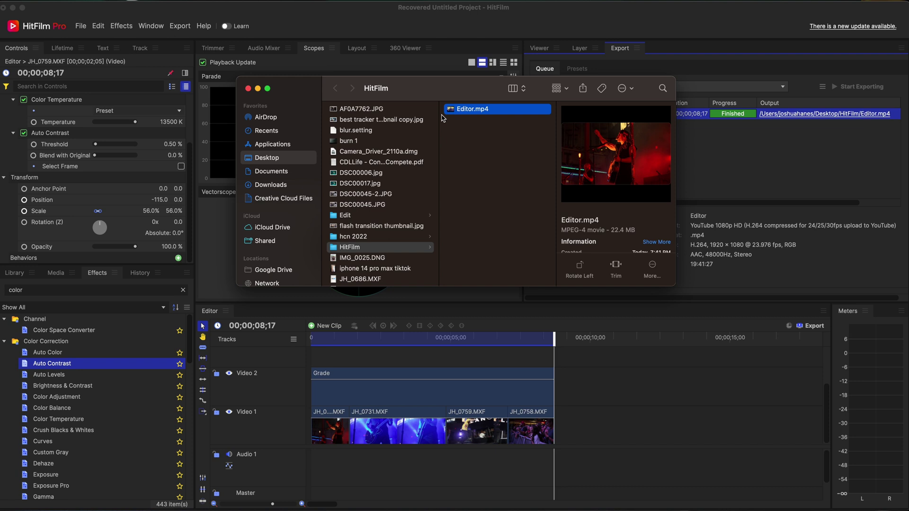
{"action": "key", "text": "space"}
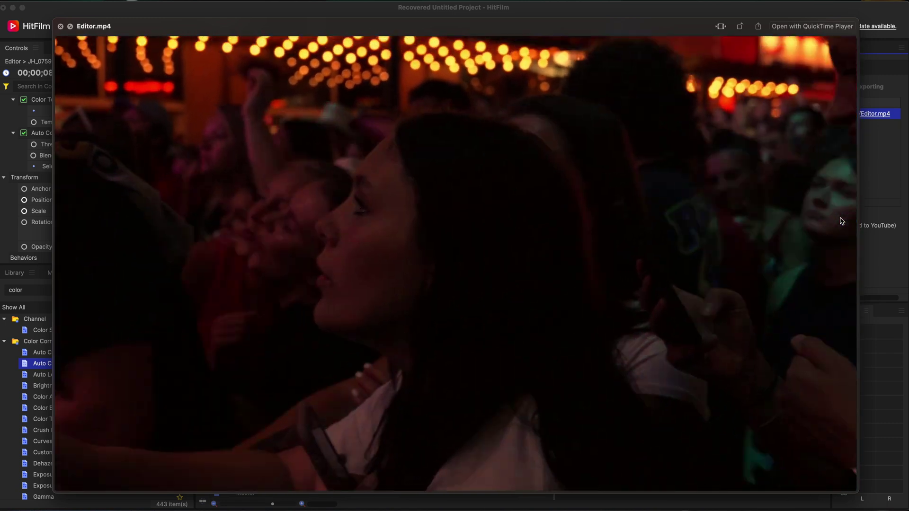
{"action": "key", "text": "space"}
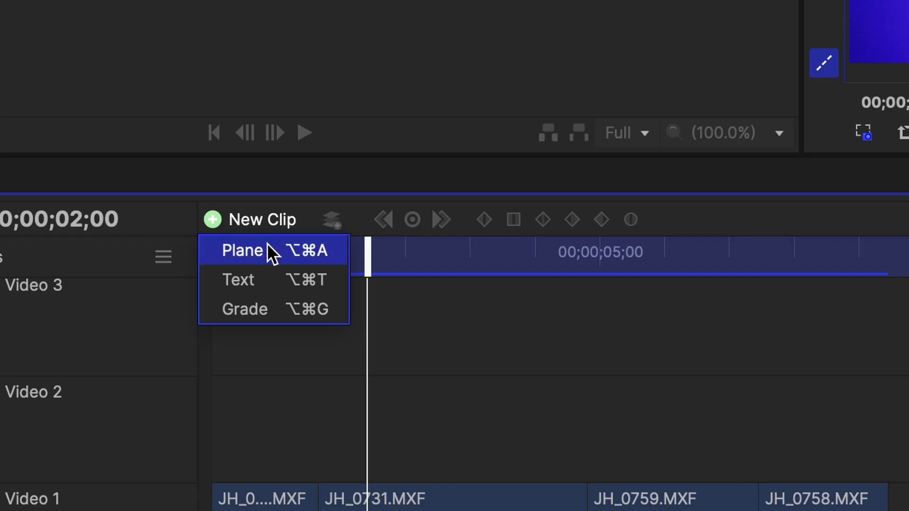
Select clip JH_0731.MXF, leaving the New Clip and Media New menus unused
{"action": "left_click", "coordinate": [476, 327]}
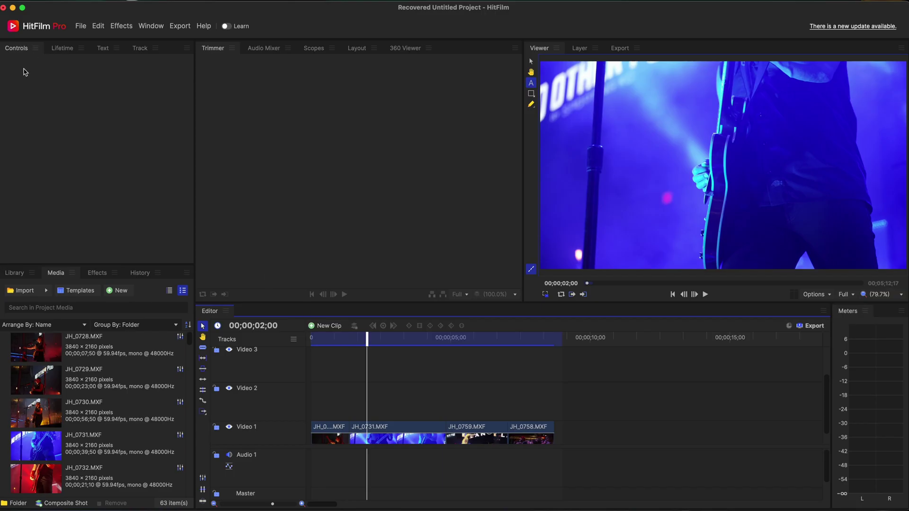
{"action": "left_click", "coordinate": [370, 428]}
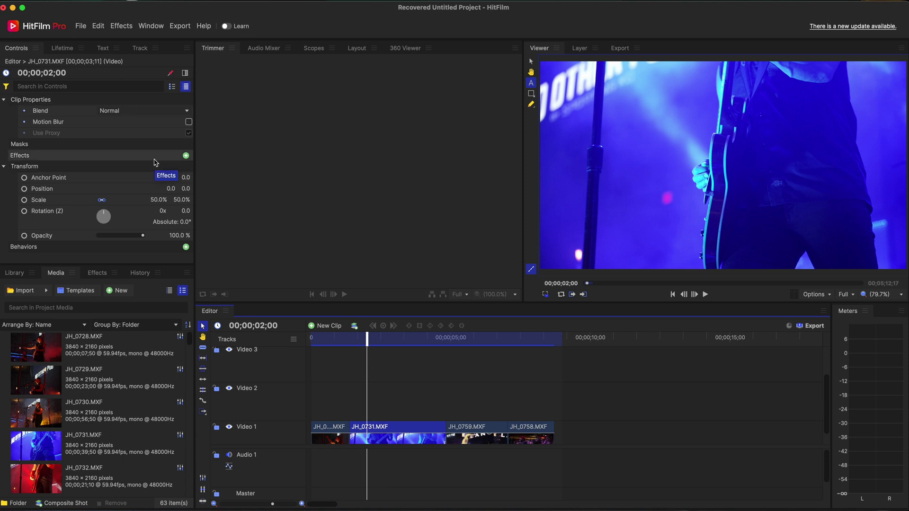
{"action": "left_click", "coordinate": [115, 291]}
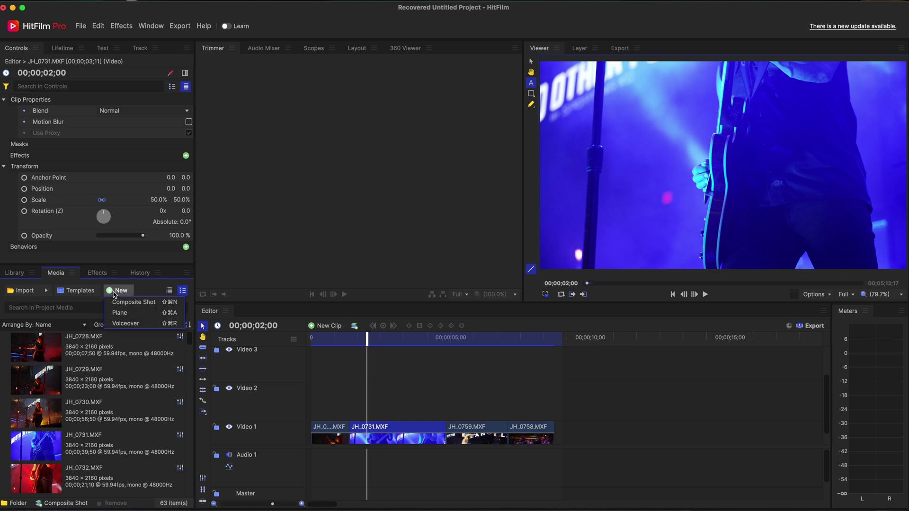
{"action": "left_click", "coordinate": [422, 377]}
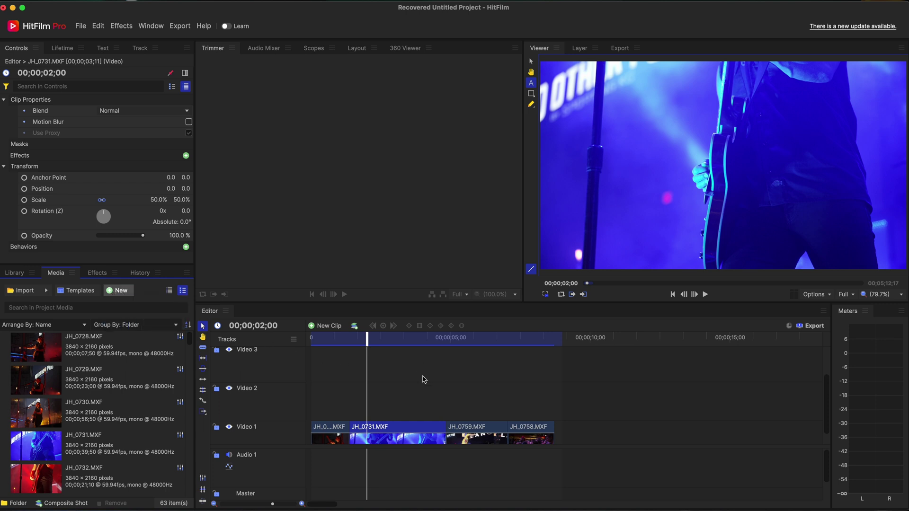